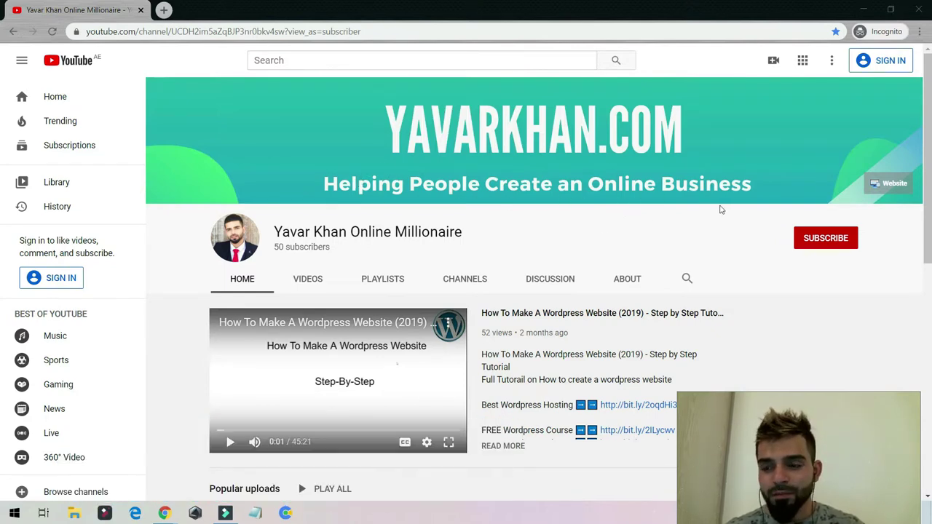
- Bring the browser window forward and show the WordPress dashboard tab
left_click(785, 253)
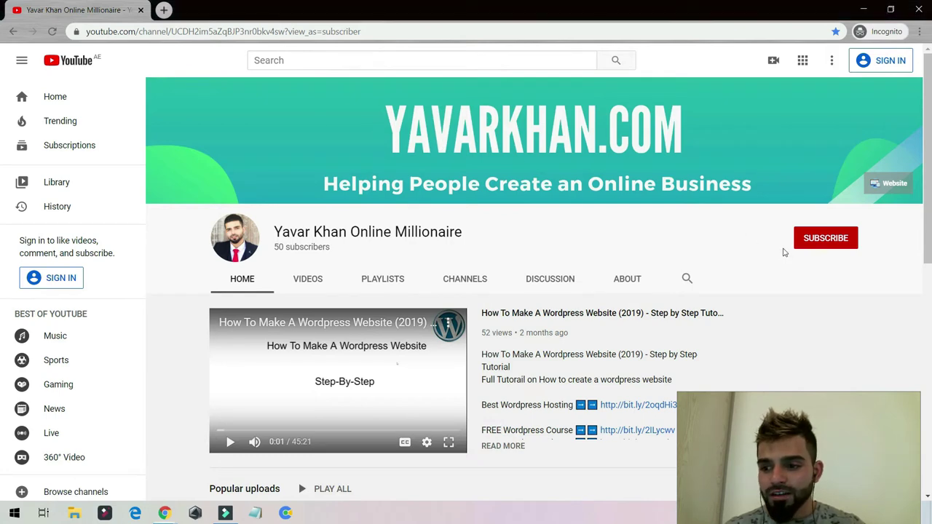
triple_click(785, 252)
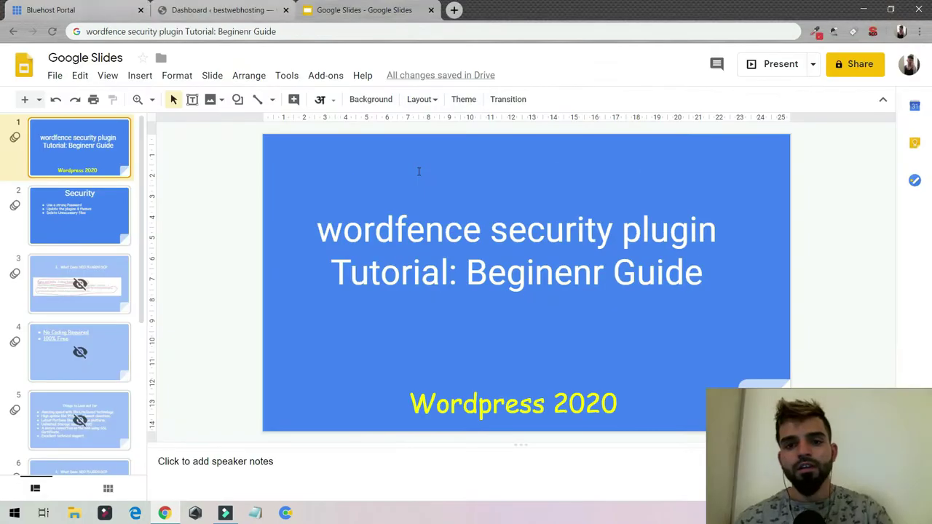
left_click(209, 6)
- Load bluehost.com in the Bluehost Portal tab, then return to the WordPress dashboard
left_click(80, 10)
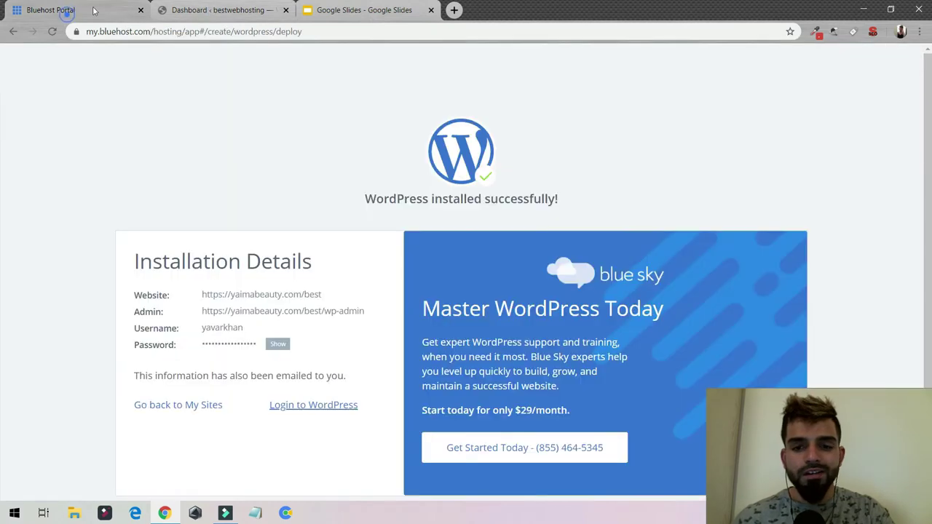
left_click(102, 31)
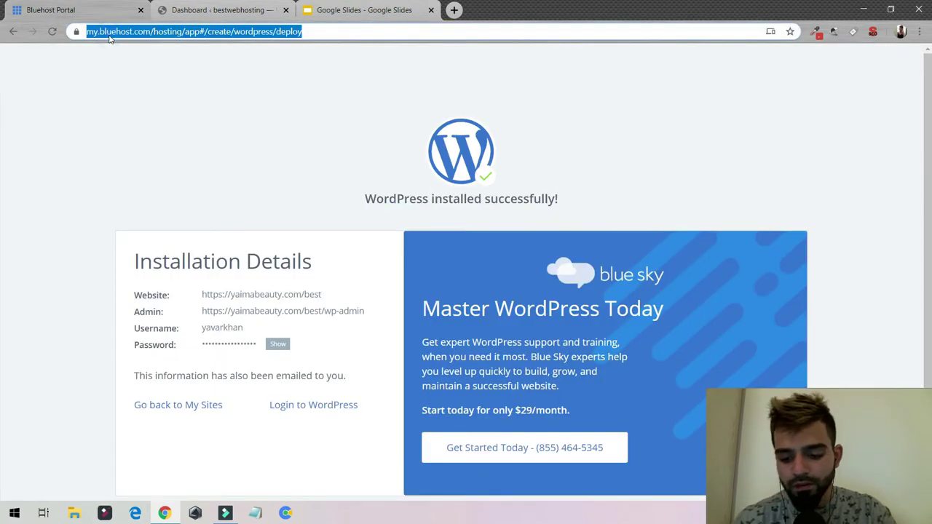
type("bk")
key("BackSpace")
key("BackSpace")
type("blue")
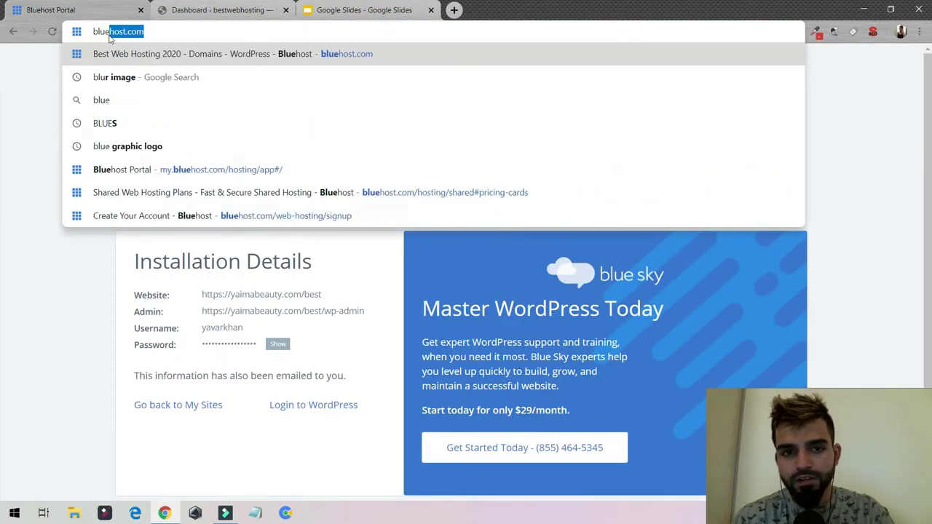
key("Return")
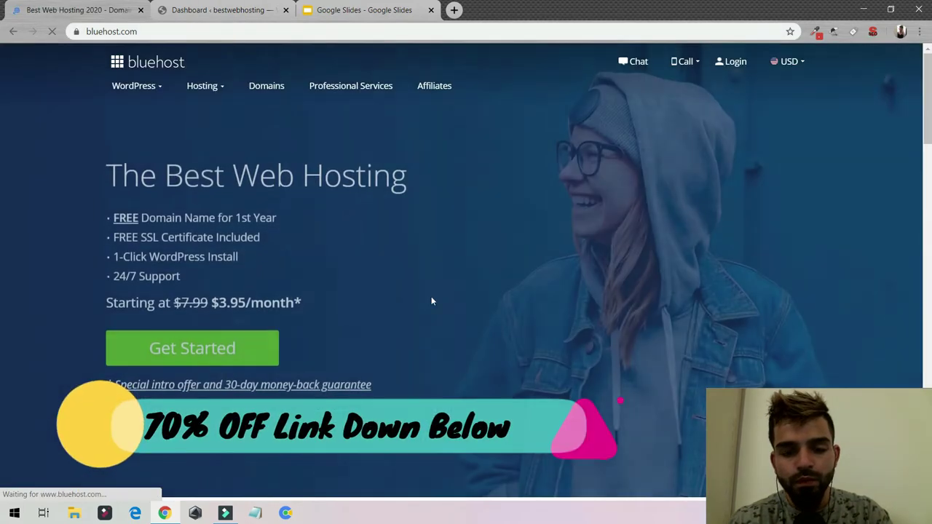
scroll(267, 321, "down", 1)
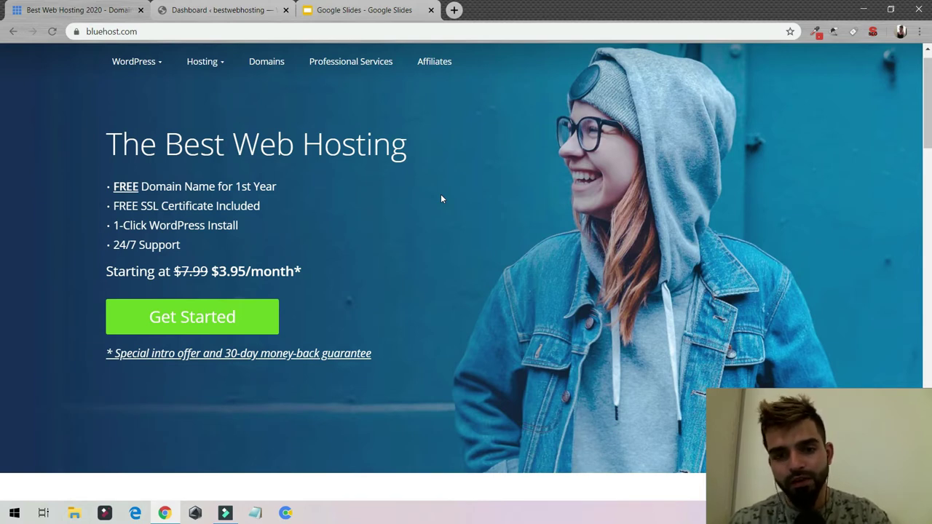
left_click(233, 10)
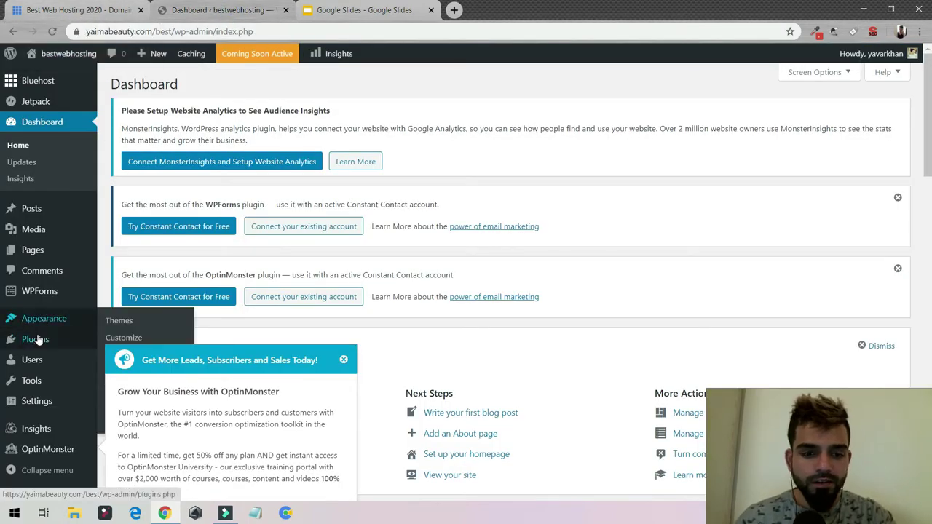
- Search the Add Plugins directory for 'wordfence'
left_click(120, 342)
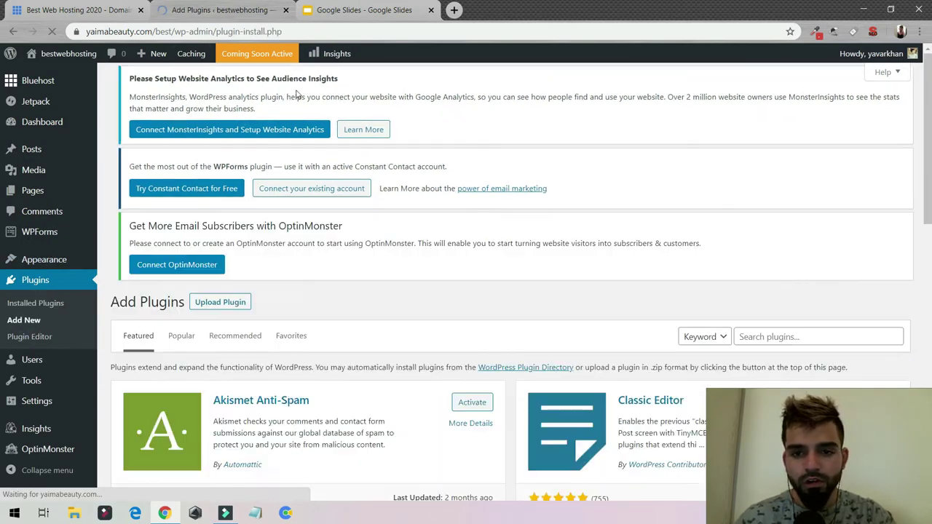
scroll(672, 312, "down", 3)
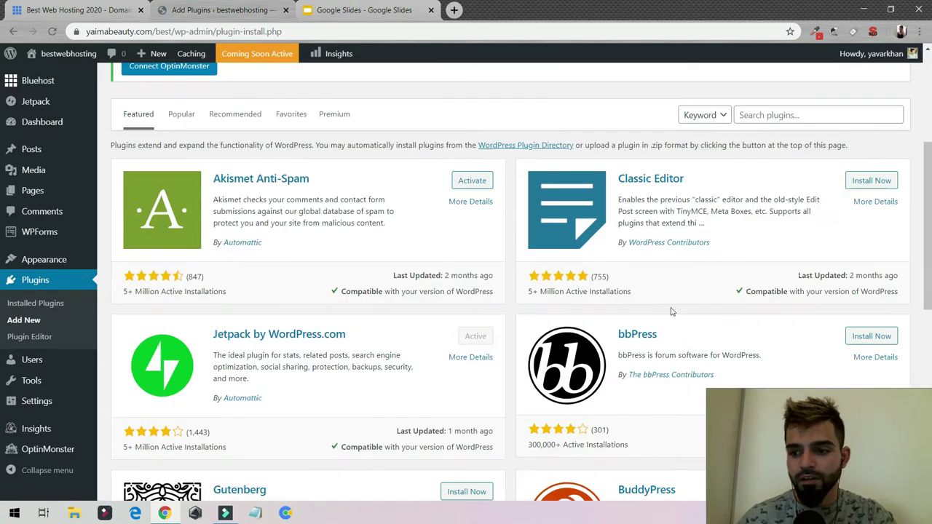
left_click(768, 118)
type("word")
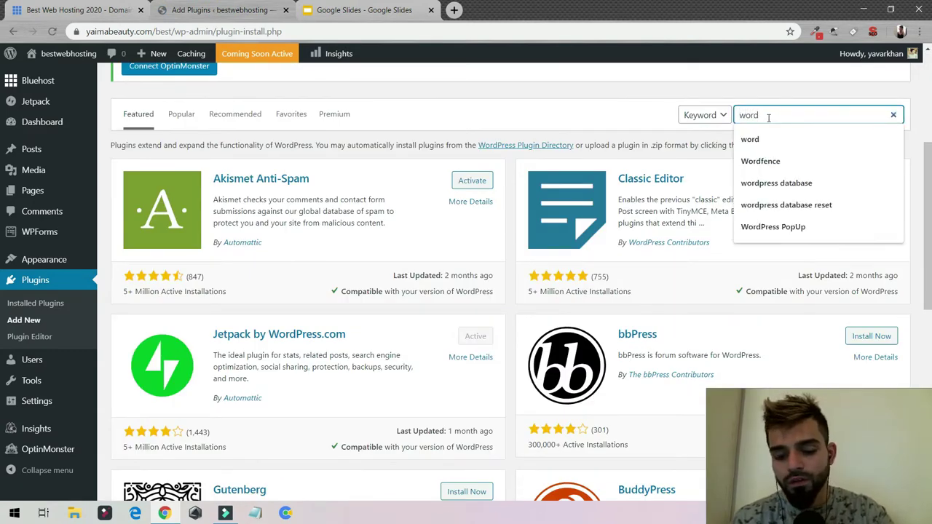
type("fe")
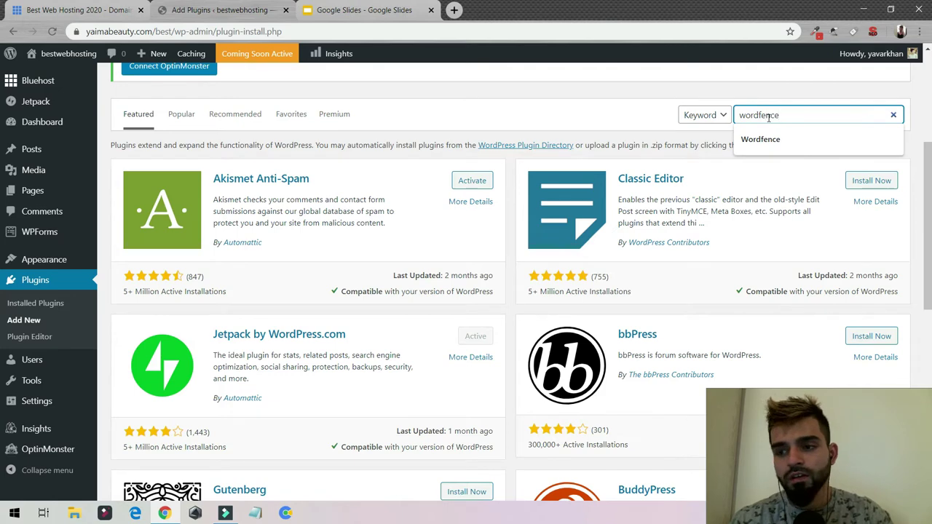
type("nce")
left_click(763, 140)
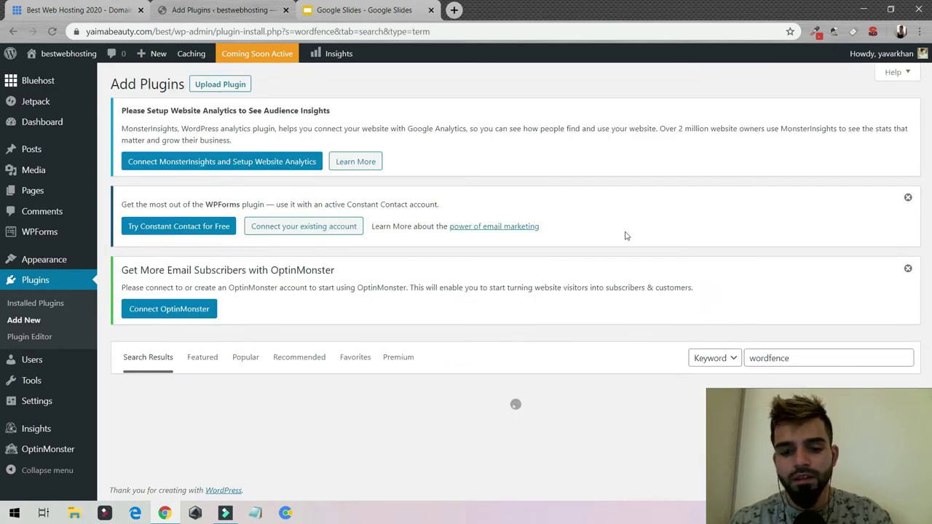
- Install Wordfence Security and open Settings > Permalinks in a new tab
scroll(619, 240, "down", 2)
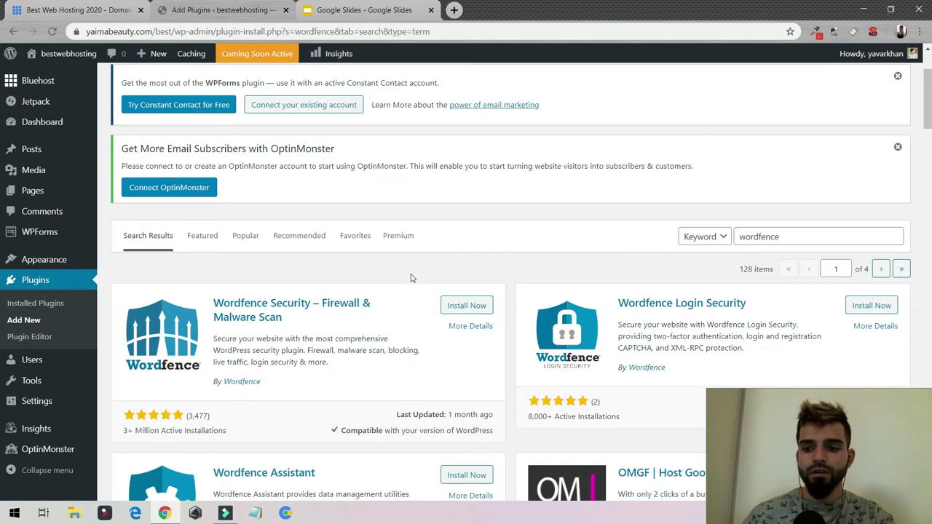
left_click(463, 309)
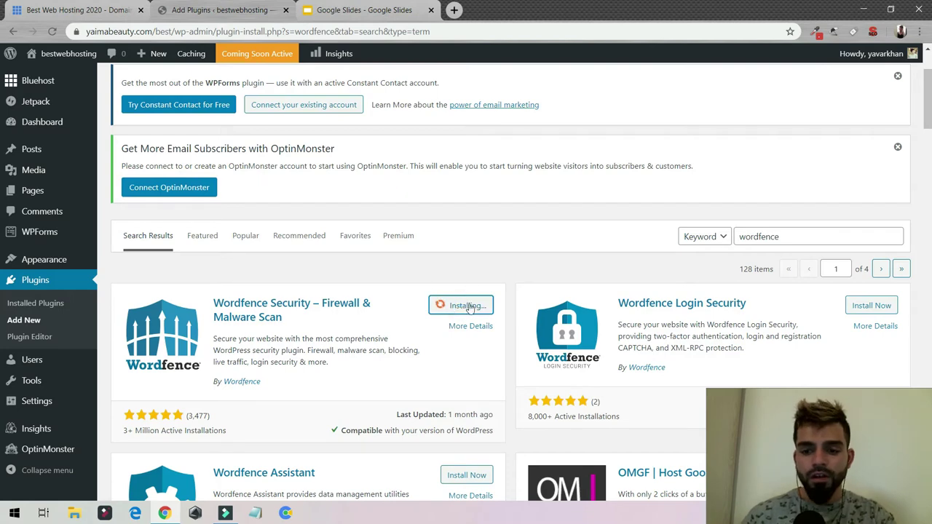
mouse_move(47, 401)
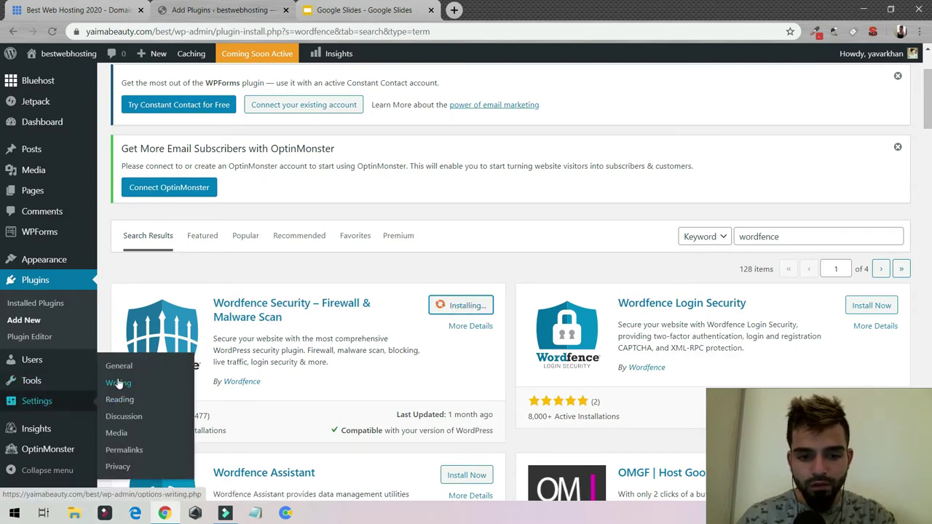
middle_click(124, 449)
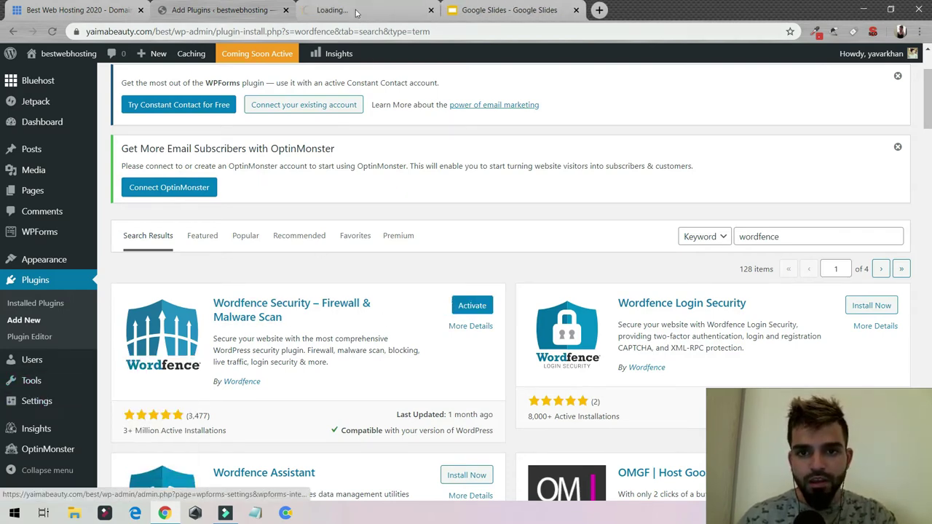
- Set the permalink structure to Post name and save the changes
left_click(356, 11)
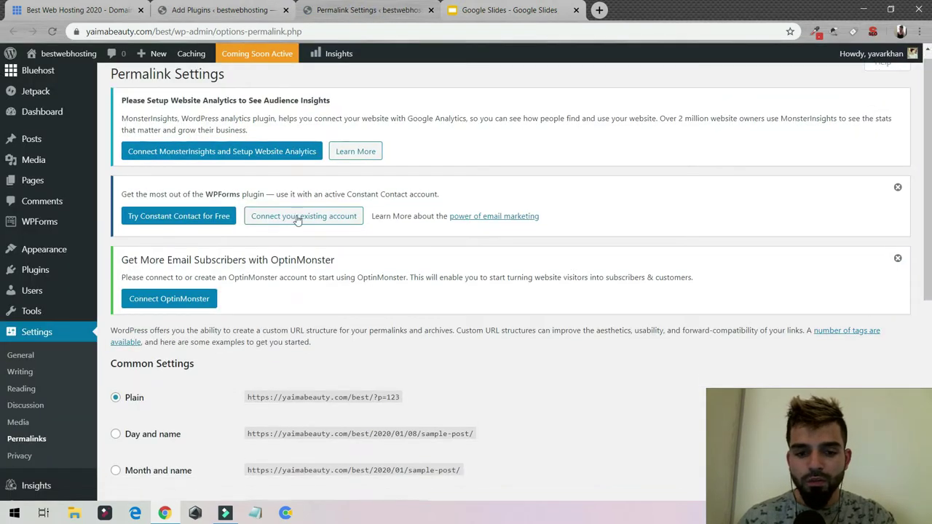
scroll(298, 220, "down", 3)
left_click(150, 312)
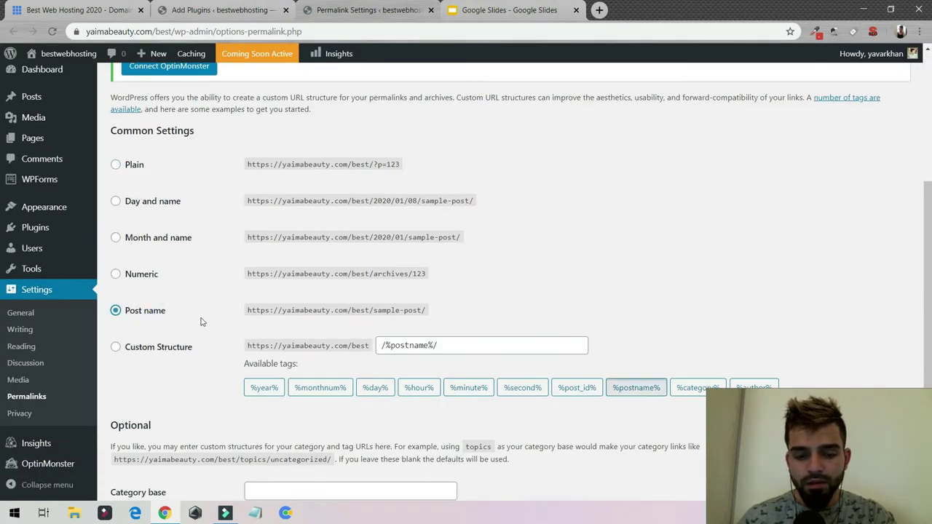
scroll(201, 322, "down", 2)
left_click(140, 438)
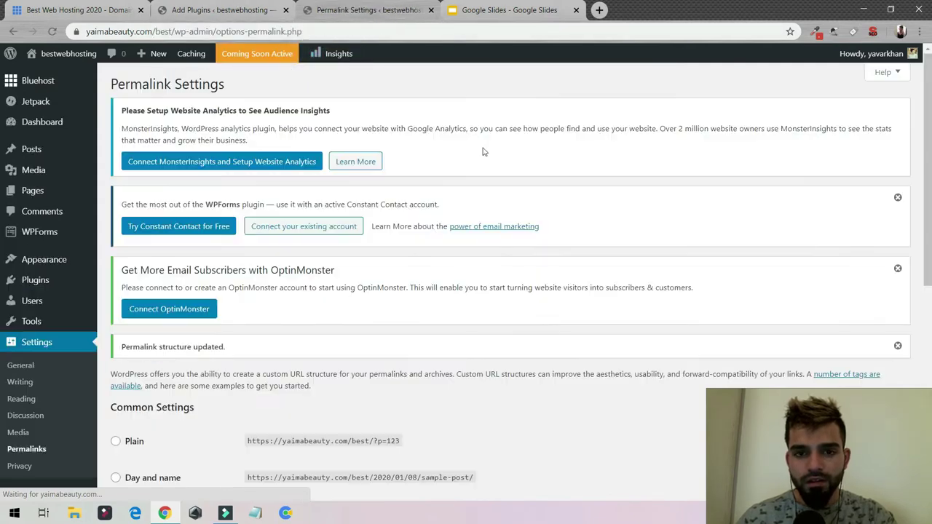
- Activate the Wordfence Security plugin from the search results
left_click(232, 9)
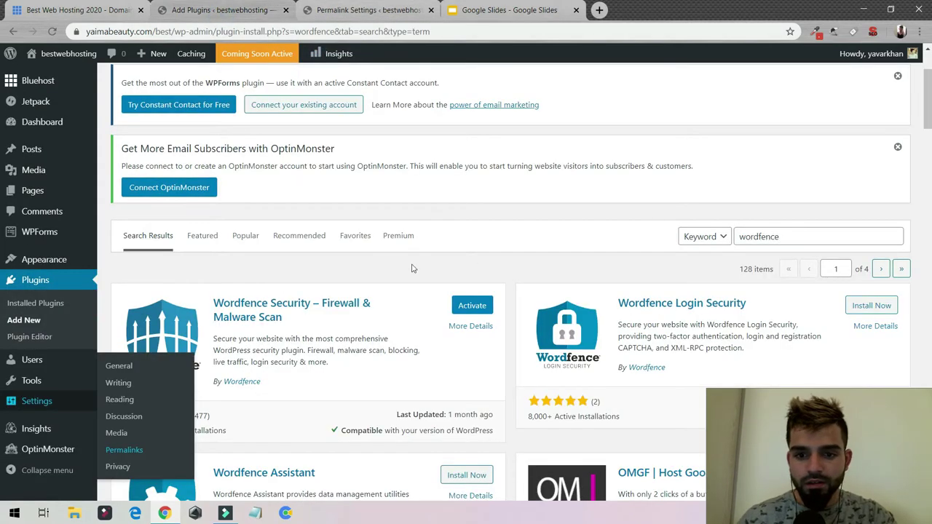
left_click(480, 309)
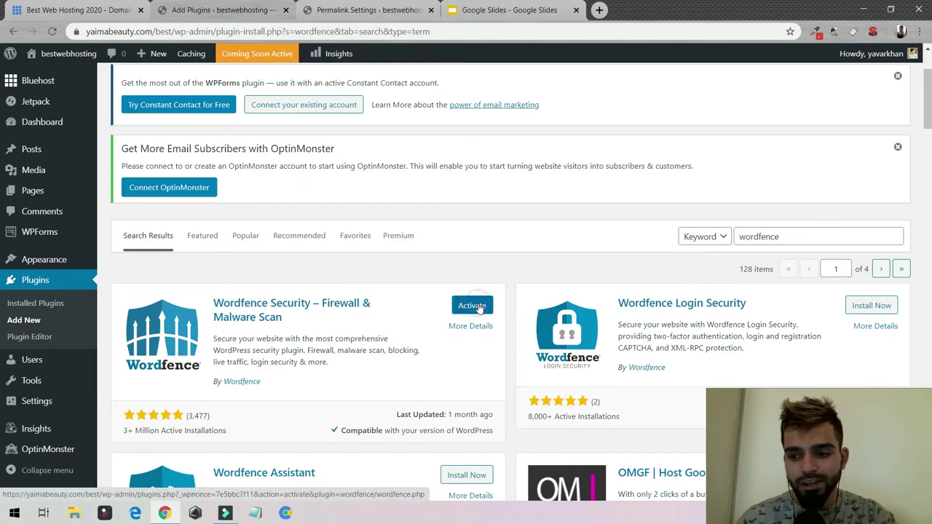
left_click(708, 441)
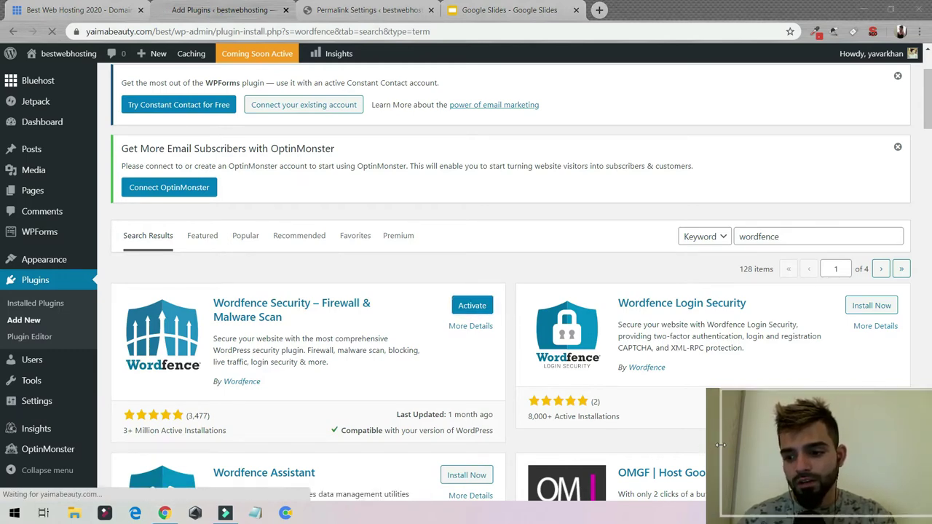
left_click_drag(770, 452, 771, 452)
left_click_drag(825, 442, 816, 474)
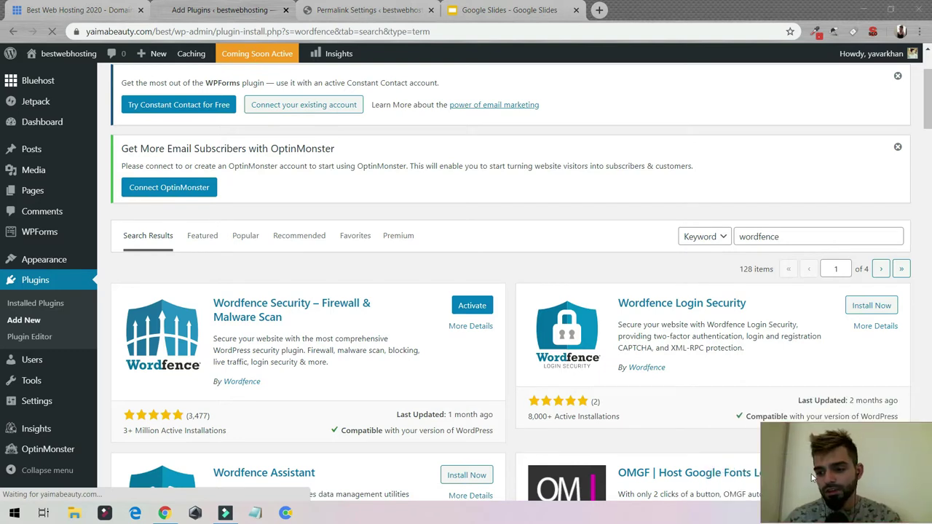
- Decline the mailing list, accept the terms, enter the alert e-mail address, and skip the premium key
left_click(295, 233)
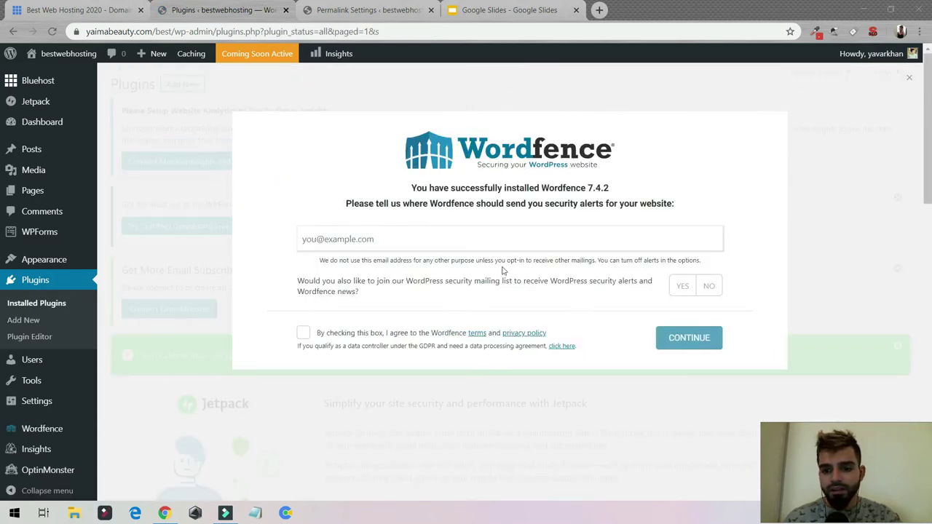
left_click(704, 286)
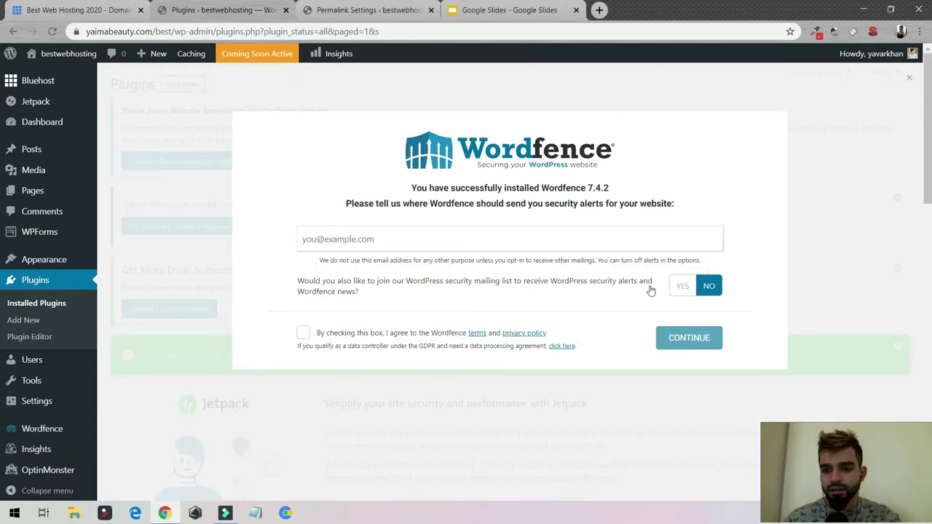
left_click(304, 334)
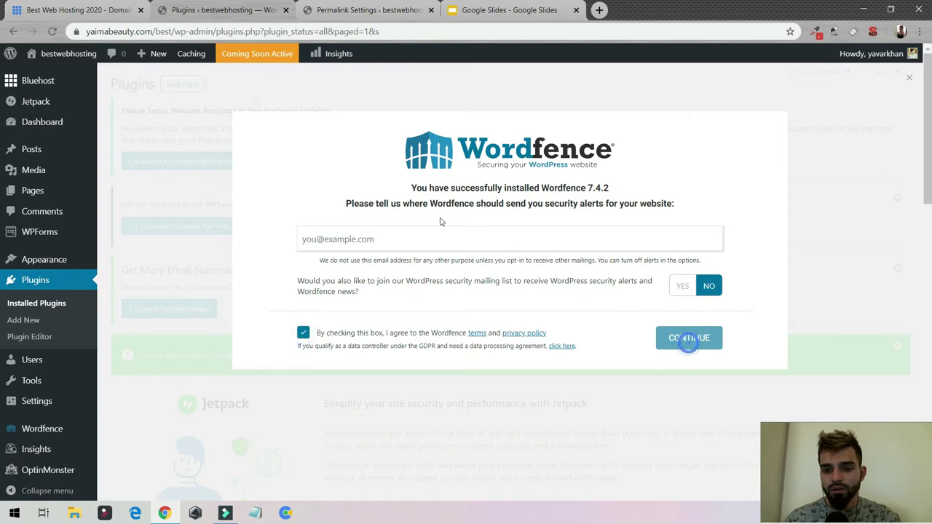
left_click(437, 245)
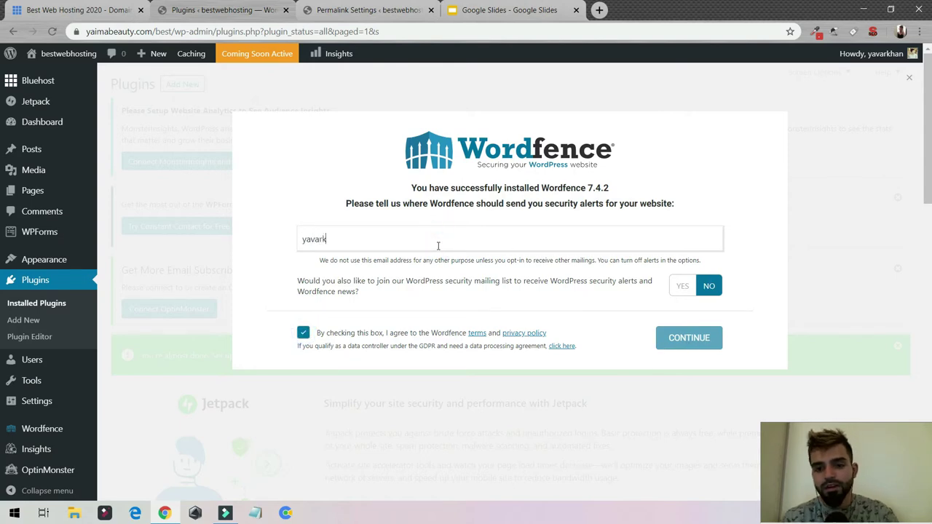
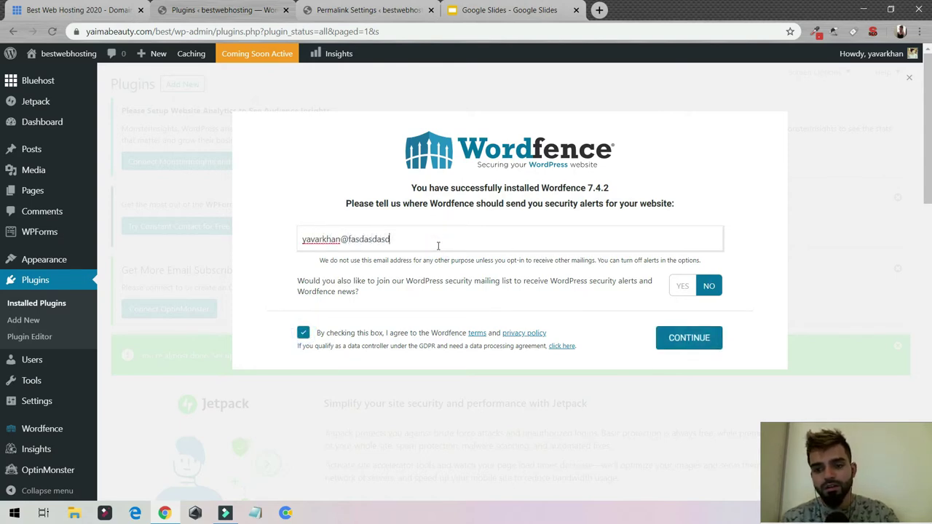
left_click(687, 338)
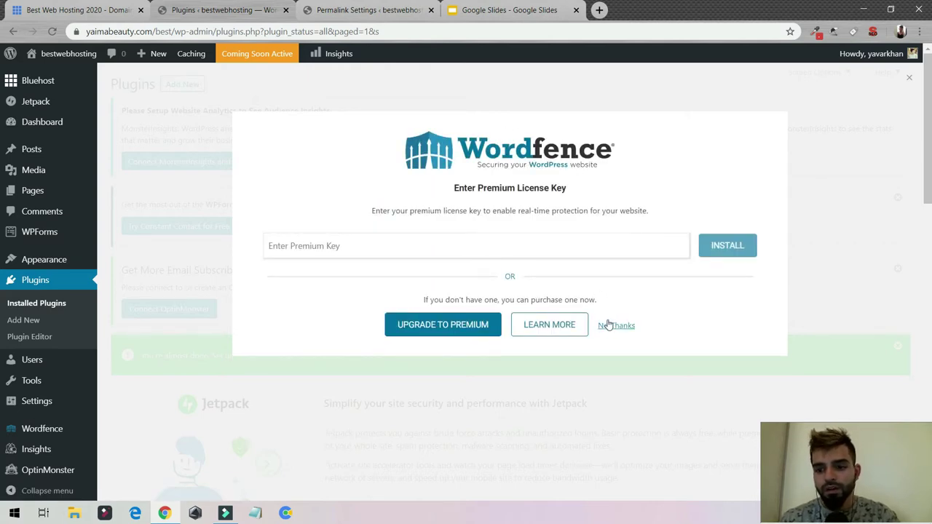
left_click(612, 325)
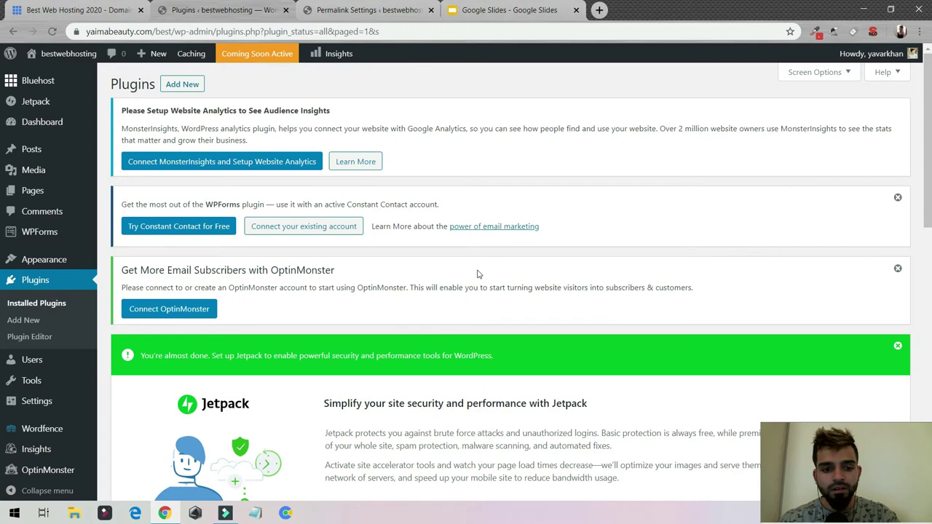
- Open Wordfence, dismiss the WPForms and OptinMonster notices, and resume the installation
left_click(34, 436)
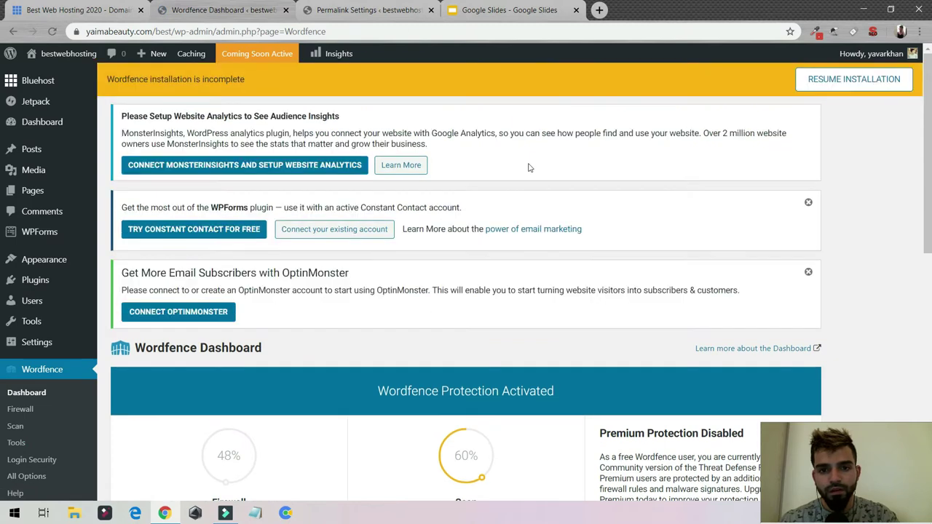
left_click(808, 204)
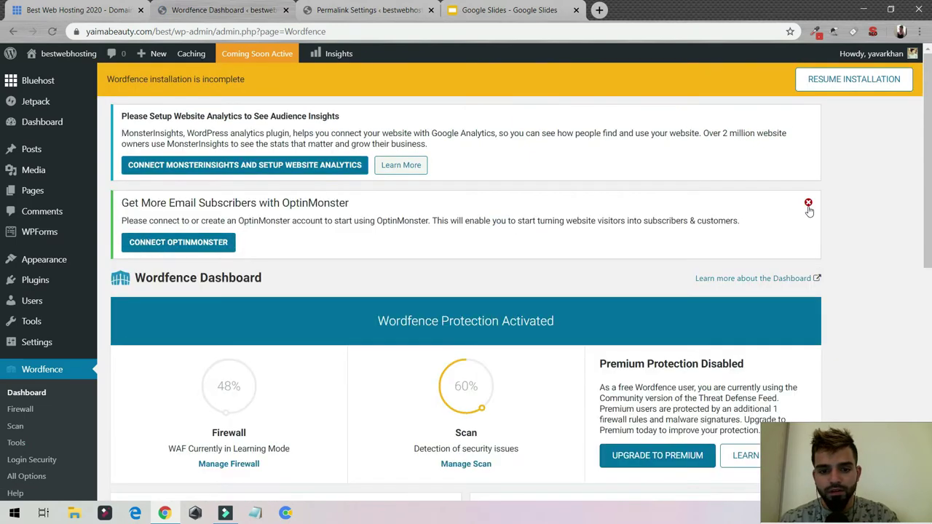
left_click(808, 203)
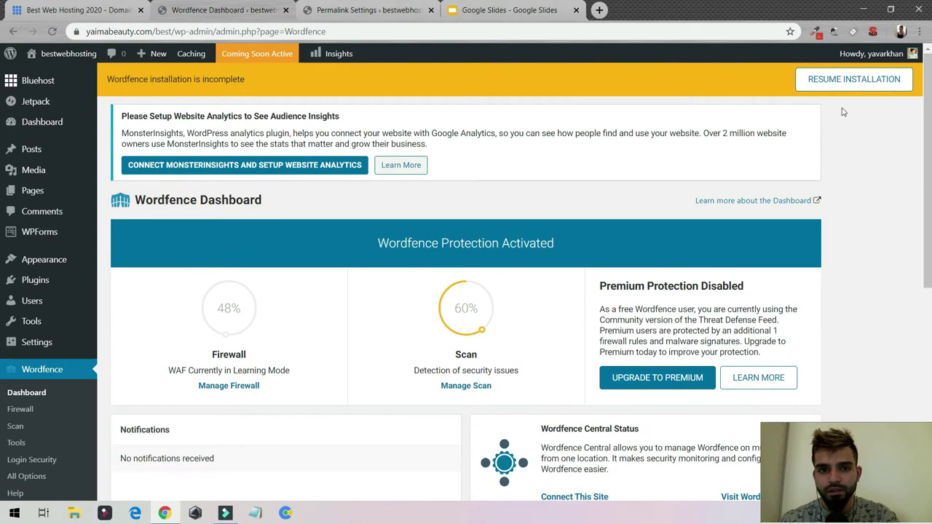
left_click(879, 78)
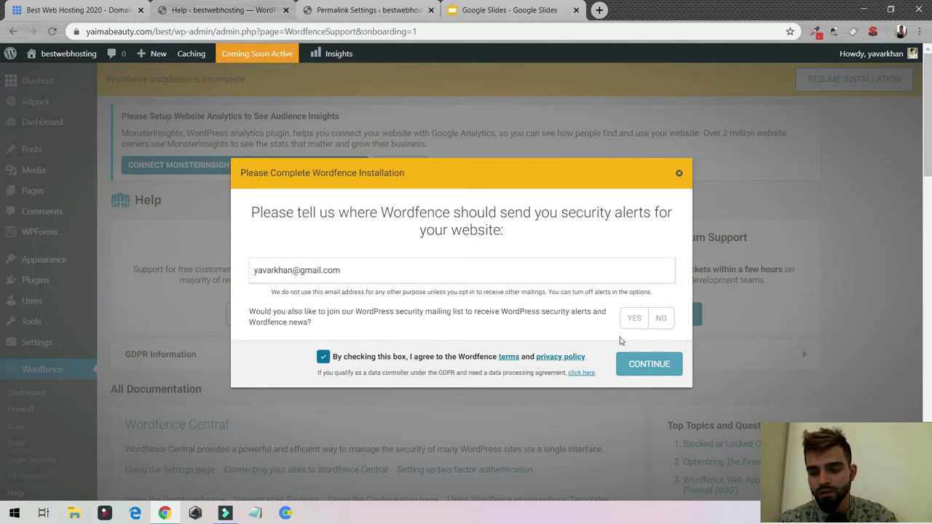
- Finish the Wordfence setup, declining the mailing list and skipping the premium key
left_click(657, 317)
left_click(649, 365)
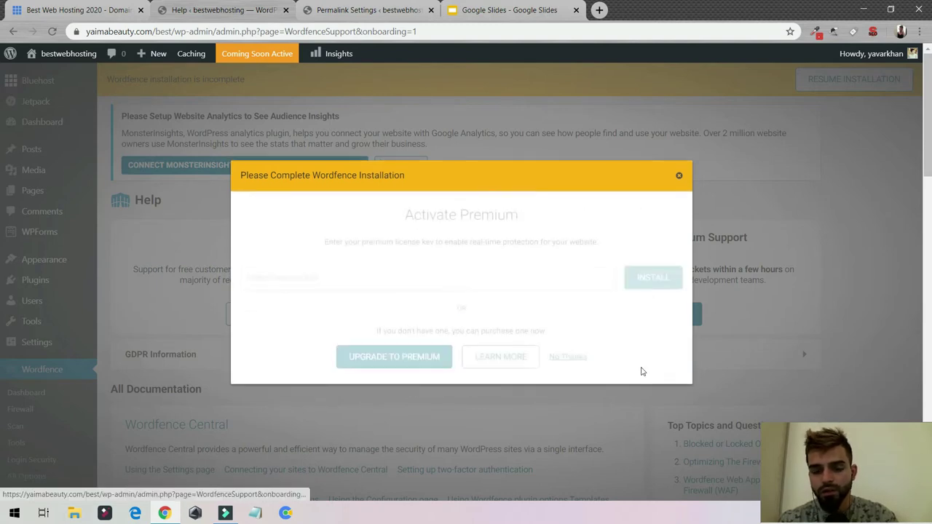
left_click(566, 360)
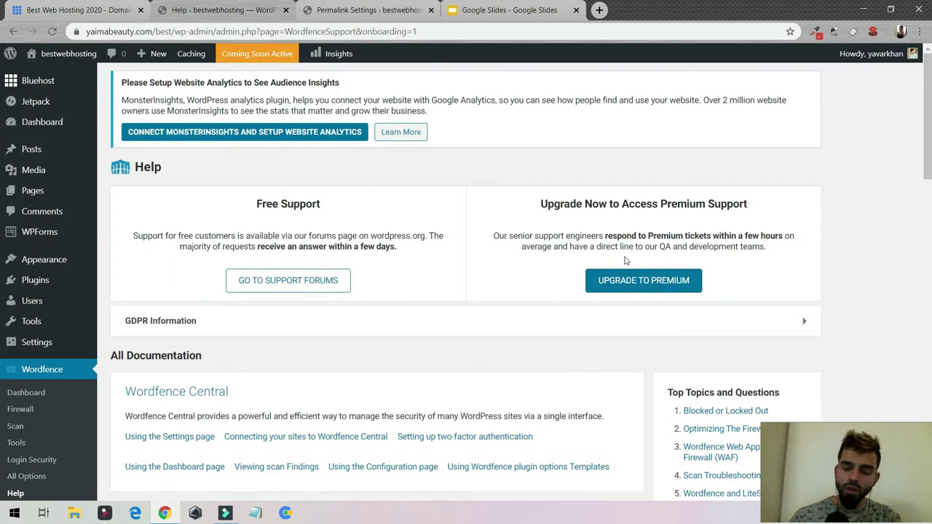
scroll(524, 258, "down", 4)
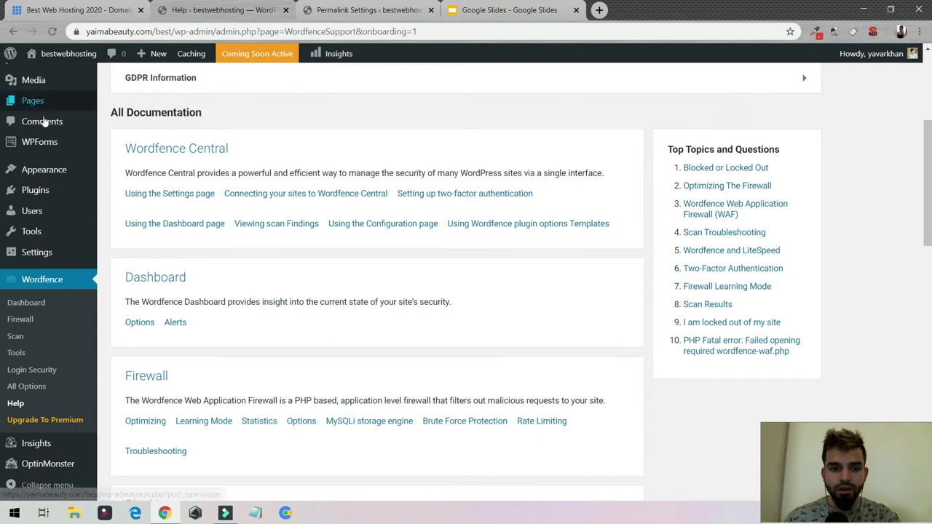
- Open the Wordfence dashboard and step through its tour to the end
left_click(26, 303)
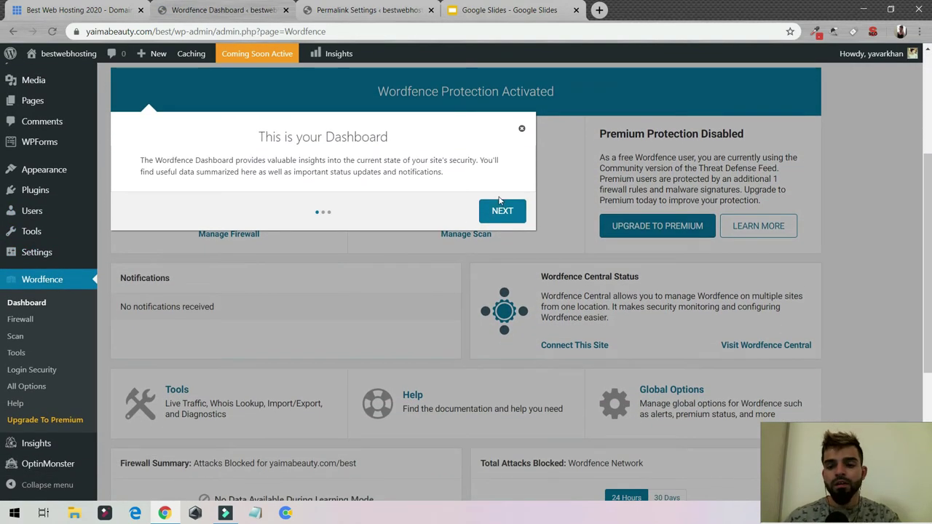
left_click(505, 217)
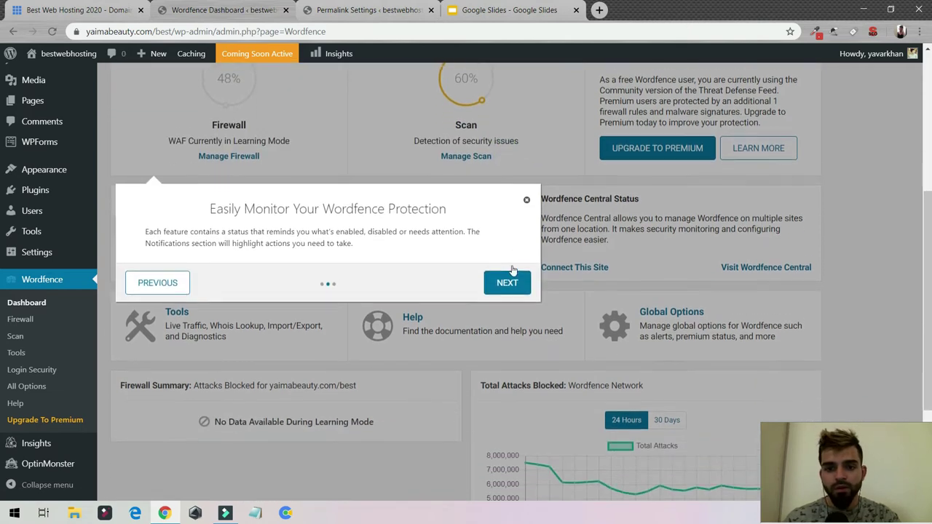
left_click(507, 223)
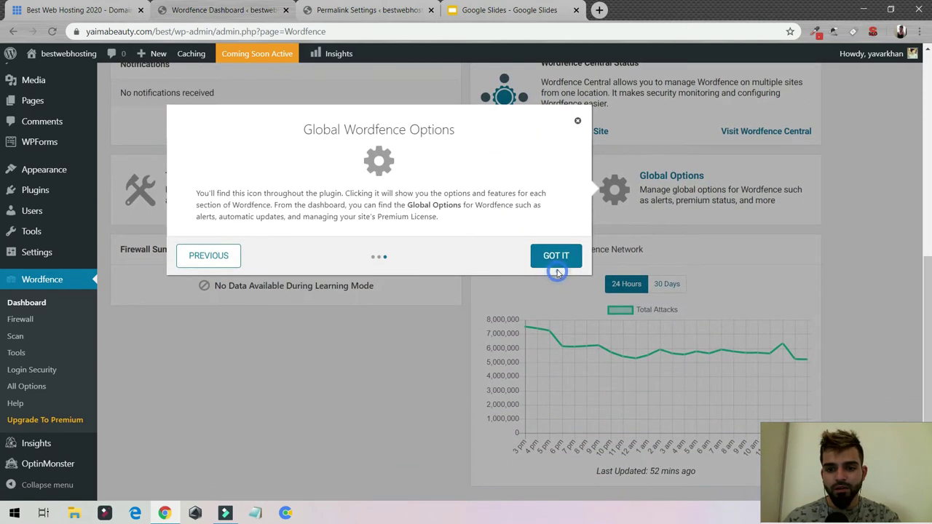
left_click(556, 256)
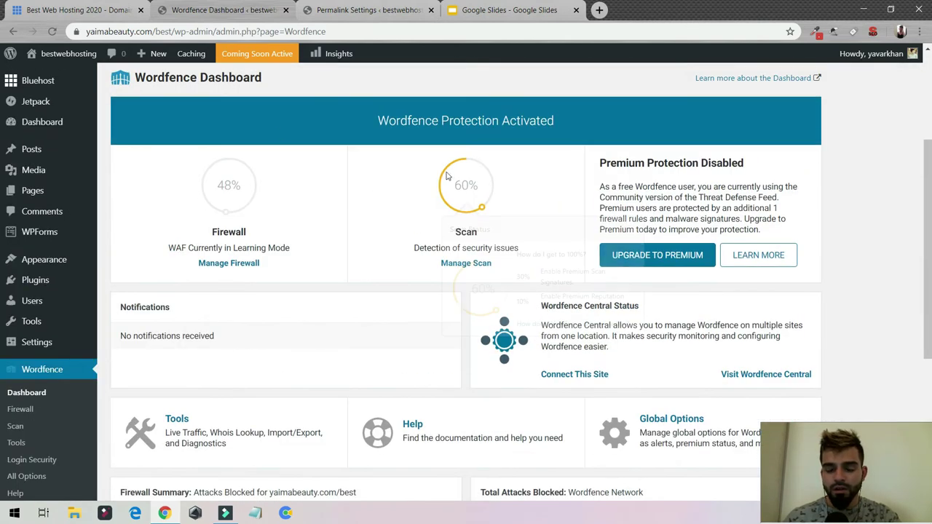
scroll(299, 144, "up", 3)
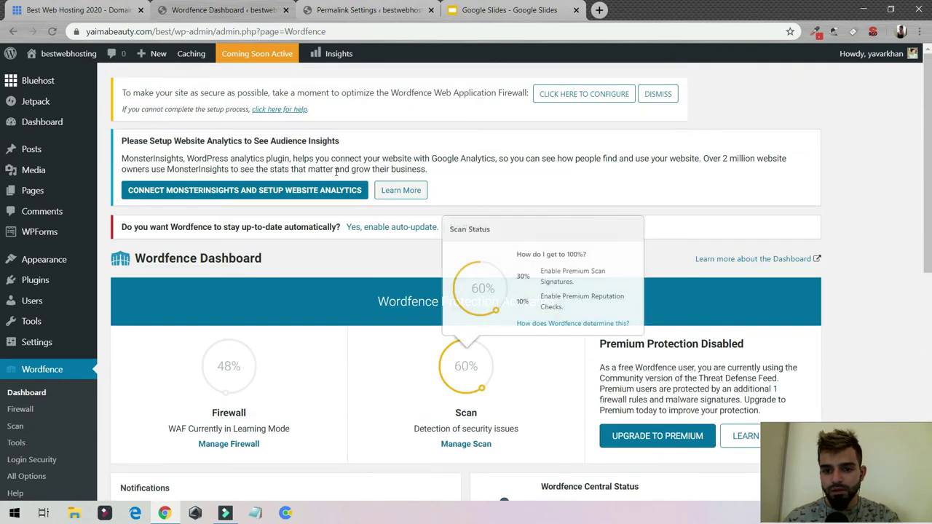
- Turn on automatic updates for Wordfence
left_click(418, 226)
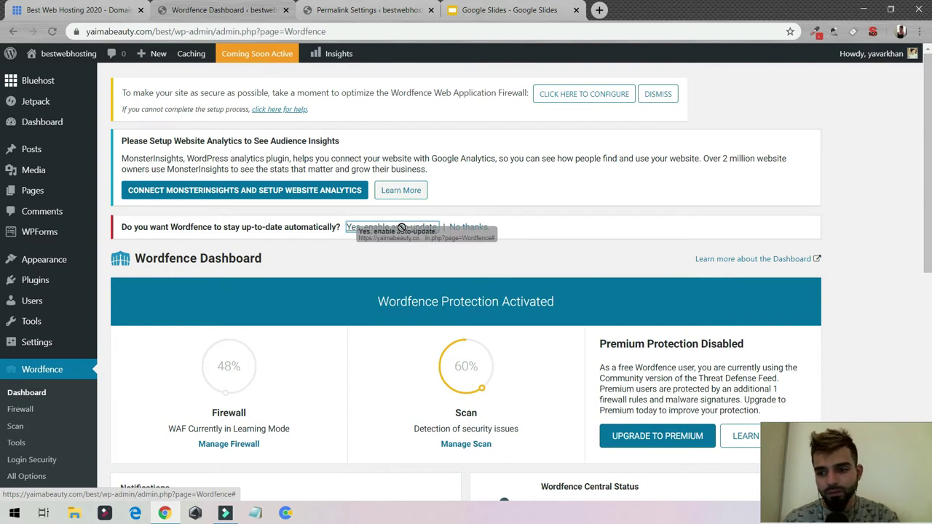
left_click_drag(402, 228, 400, 239)
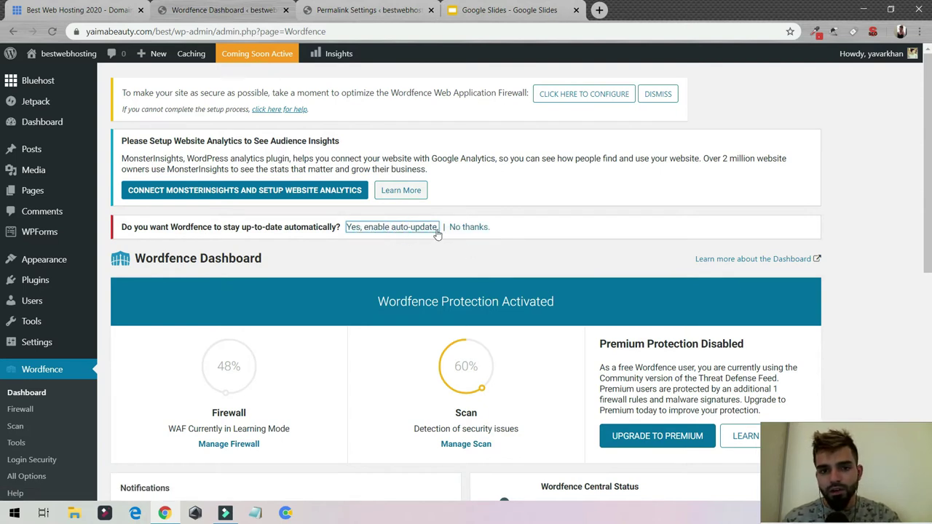
scroll(347, 214, "down", 5)
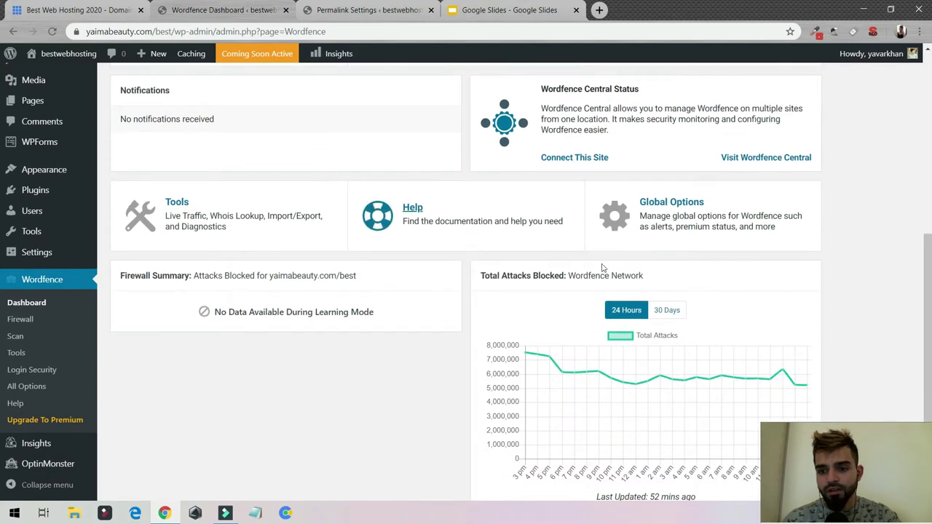
scroll(602, 268, "down", 1)
left_click(21, 322)
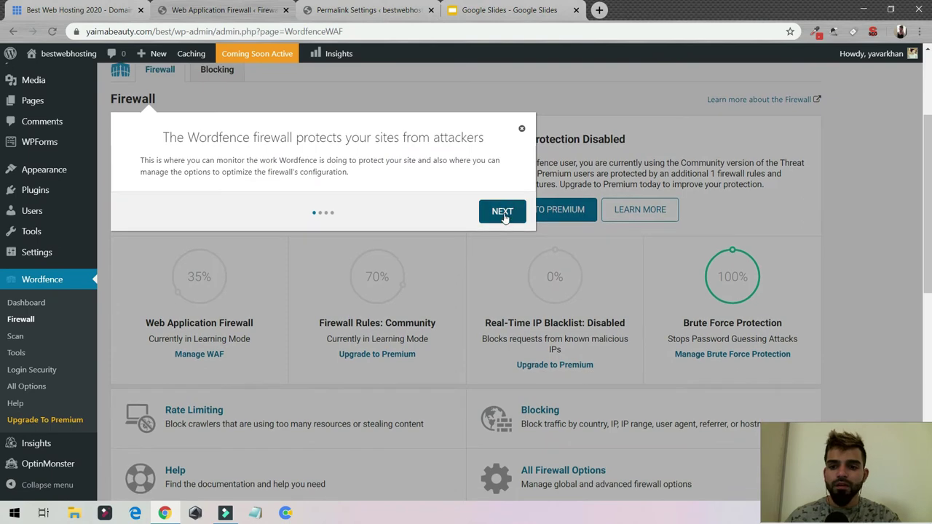
- Step through the Firewall tour past WAF, Brute Force Protection and Firewall Options
left_click(504, 214)
left_click(504, 235)
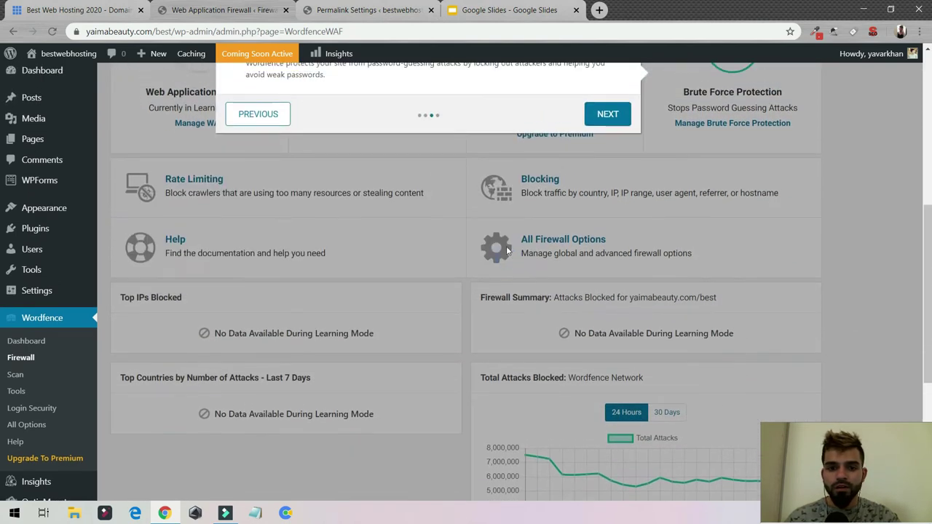
left_click(621, 211)
left_click(437, 284)
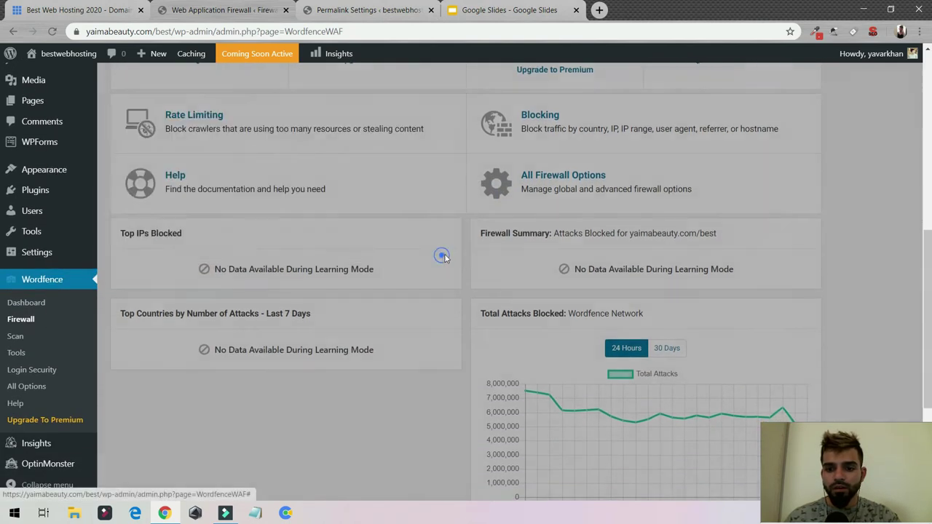
- Open Manage Firewall and scroll down to the Basic Firewall Options
scroll(219, 219, "up", 5)
scroll(255, 302, "down", 2)
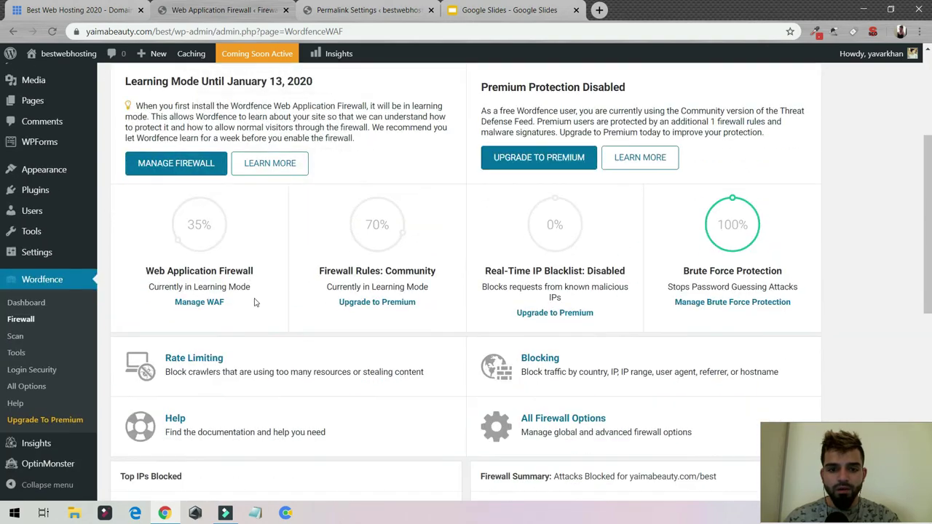
left_click_drag(186, 173, 168, 172)
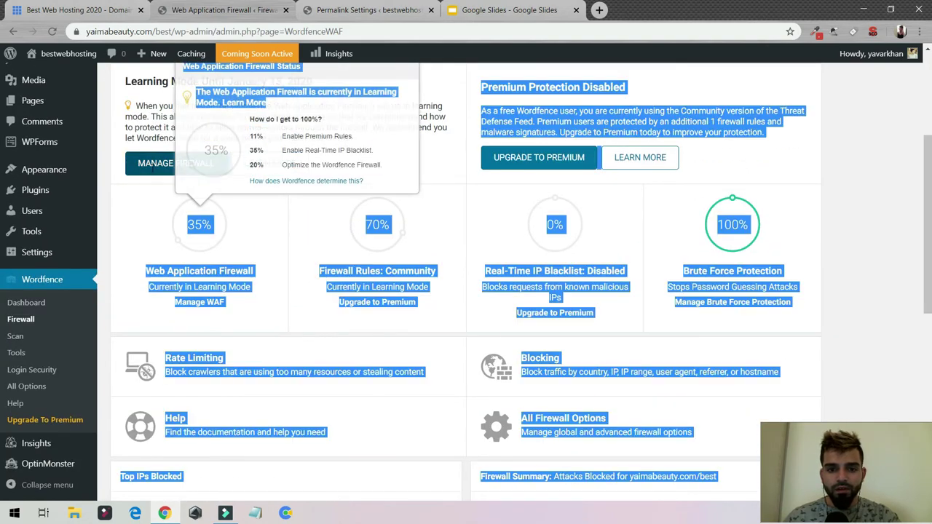
left_click(157, 169)
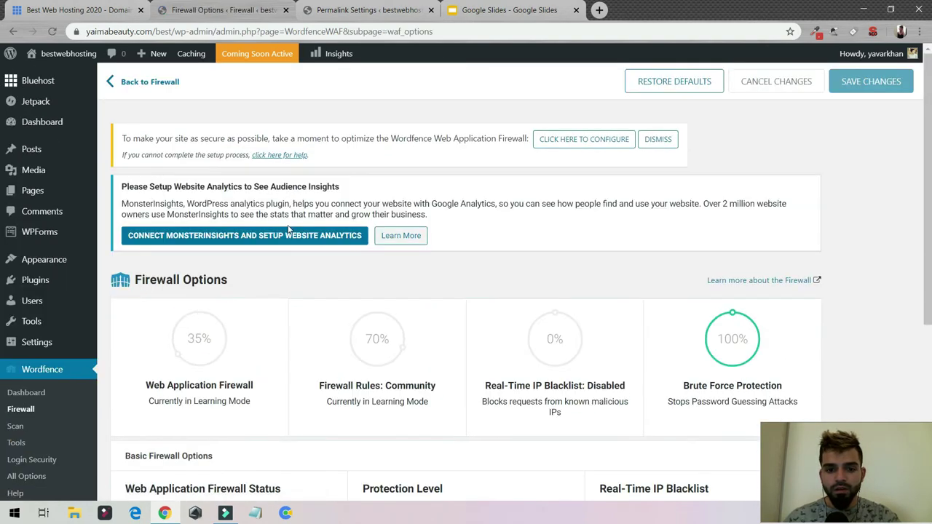
scroll(222, 249, "down", 2)
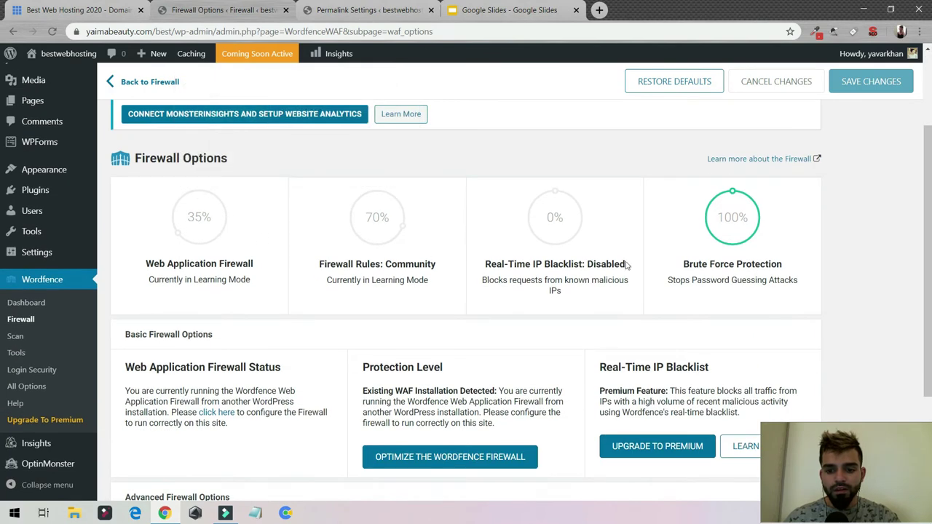
scroll(627, 266, "down", 2)
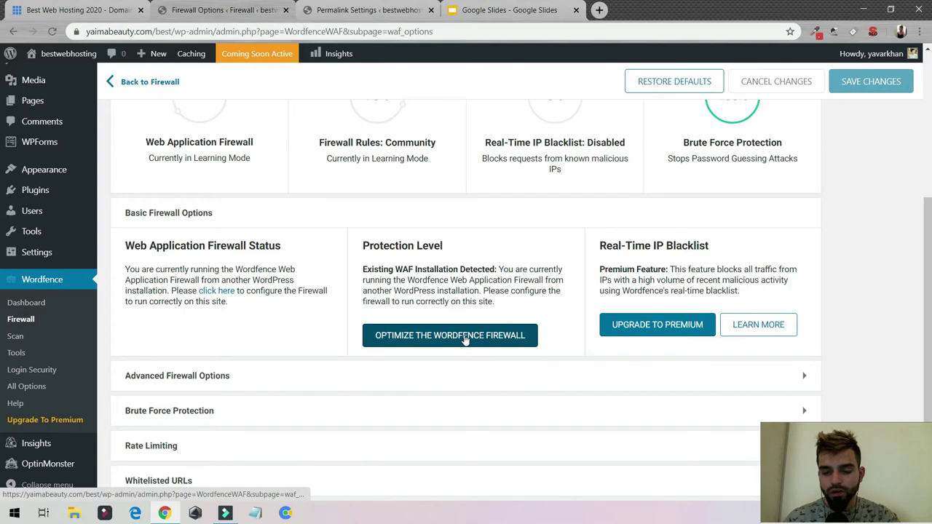
- Optimize the Wordfence firewall after downloading a backup of the .htaccess file
left_click(464, 340)
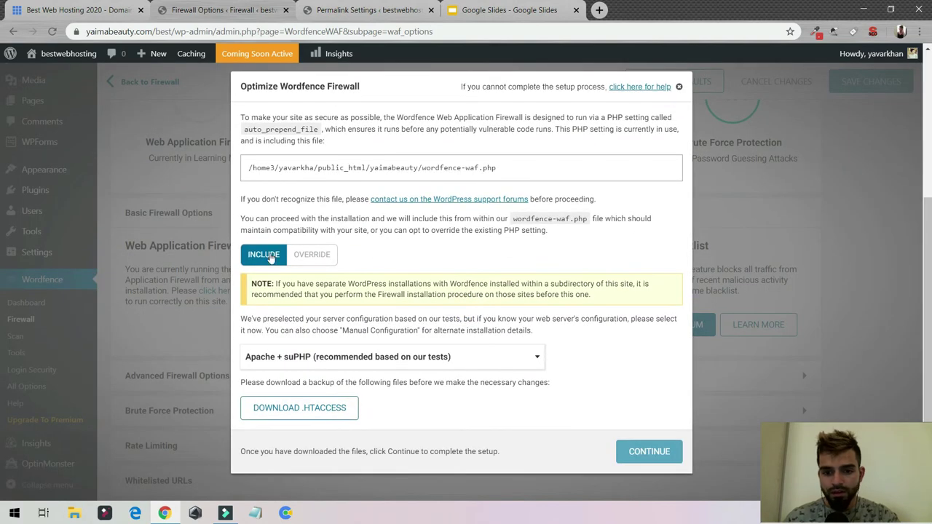
left_click(312, 406)
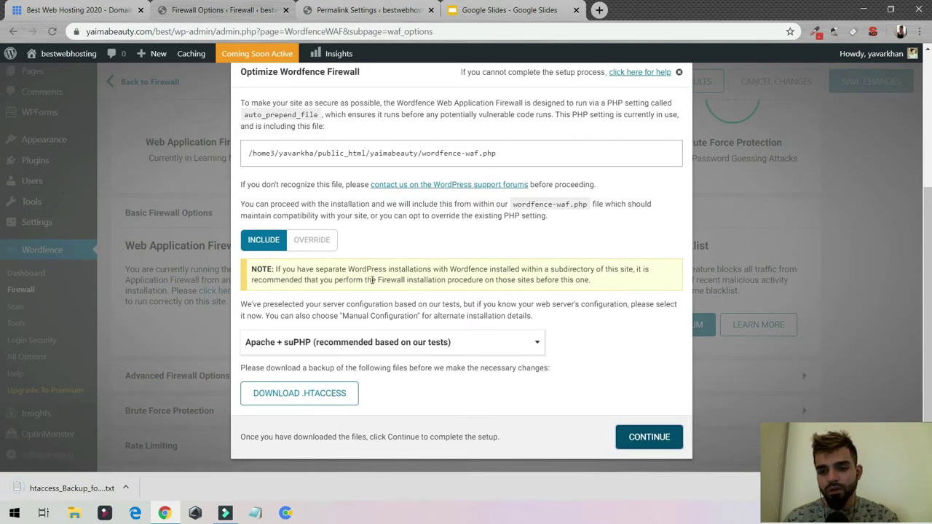
left_click(679, 436)
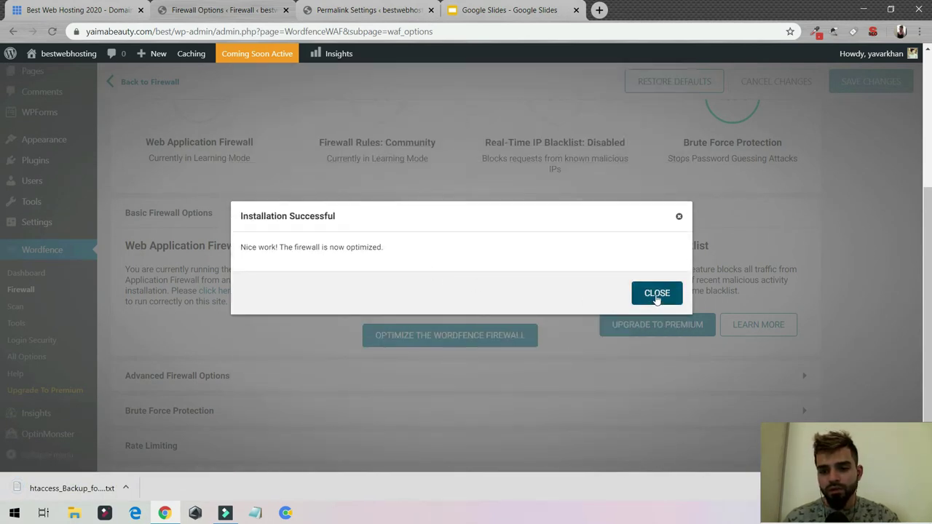
left_click(637, 297)
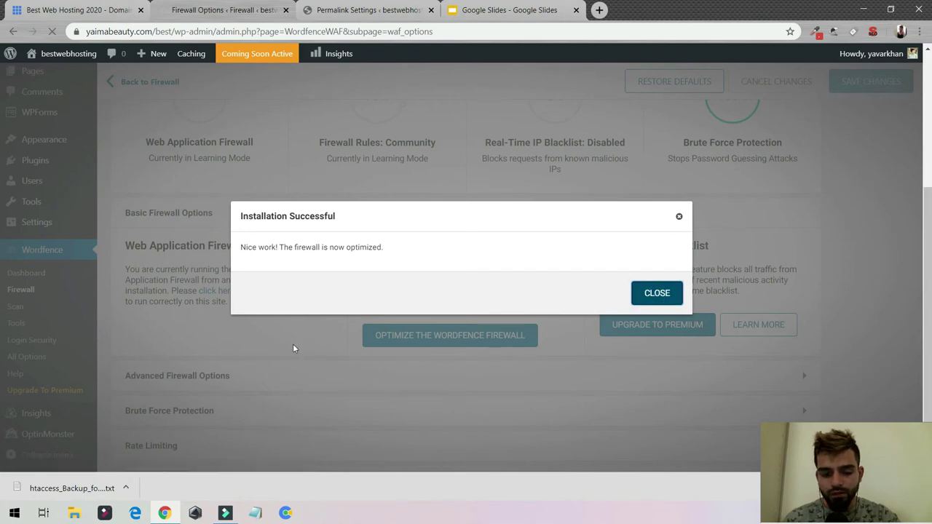
- Expand and review the Brute Force Protection settings
scroll(358, 304, "down", 5)
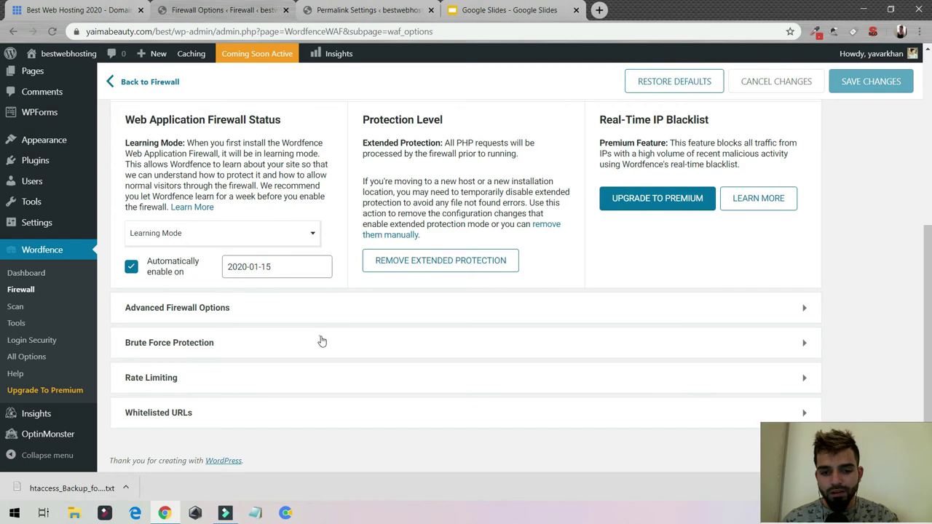
left_click(322, 341)
scroll(596, 331, "down", 3)
scroll(541, 312, "down", 3)
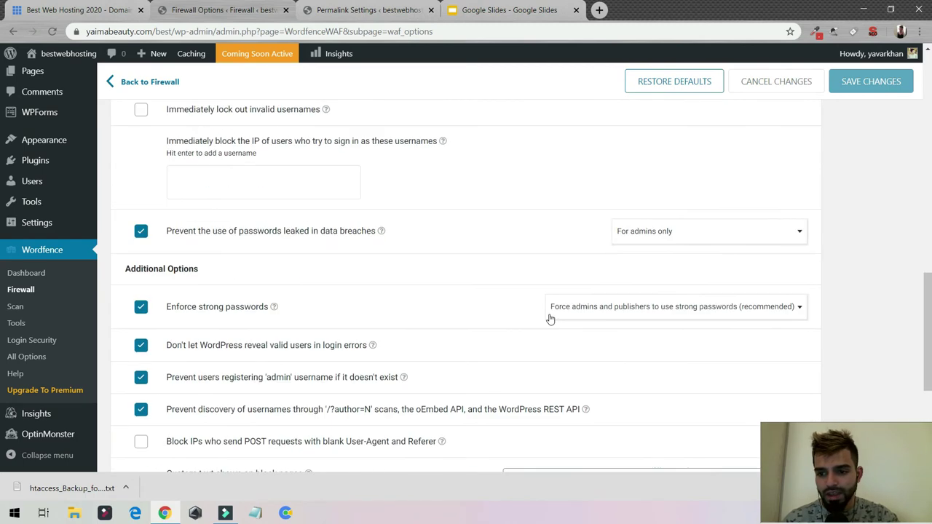
left_click(36, 307)
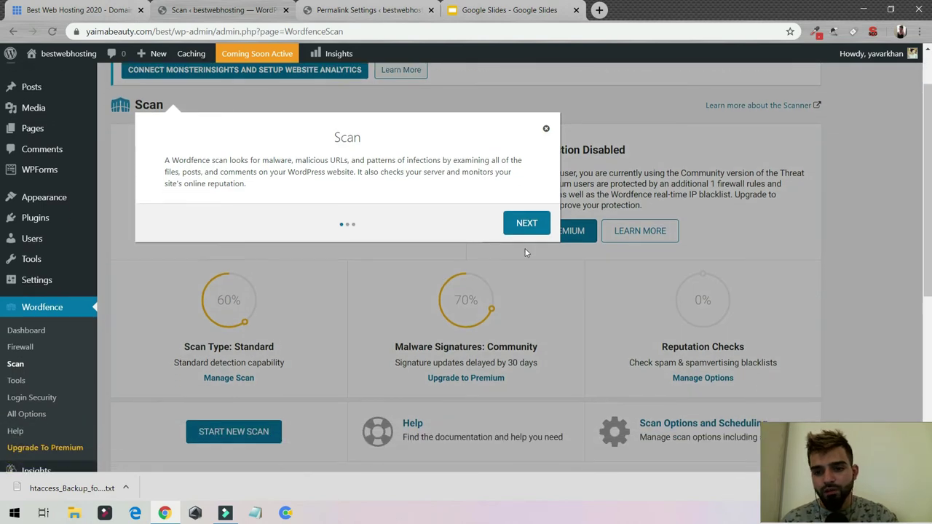
- Dismiss the scan tour and start a new Wordfence scan, watching Server State and File Changes pass
left_click(539, 225)
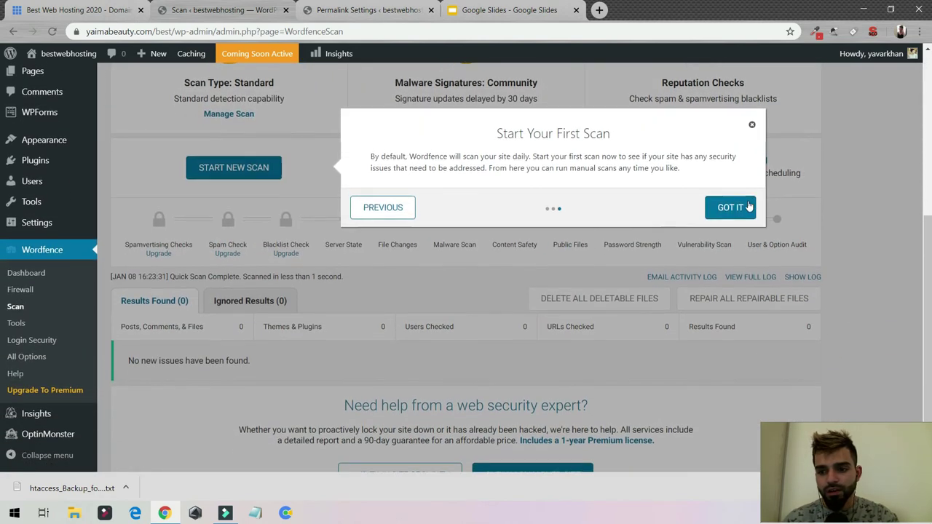
scroll(323, 187, "up", 2)
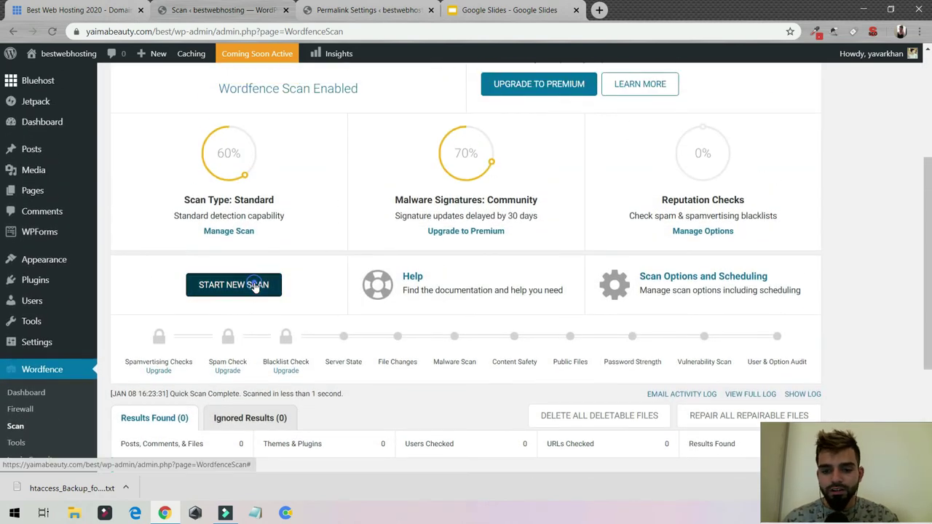
left_click(254, 295)
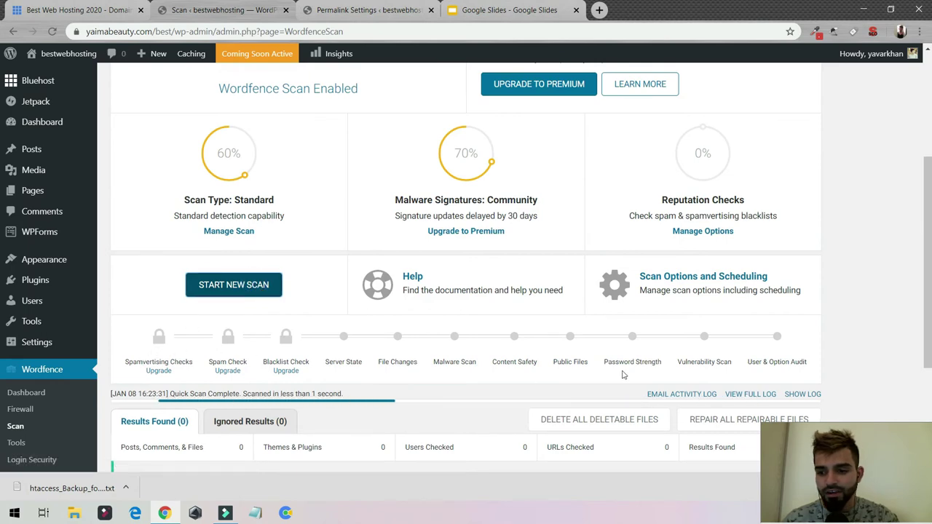
scroll(645, 349, "down", 3)
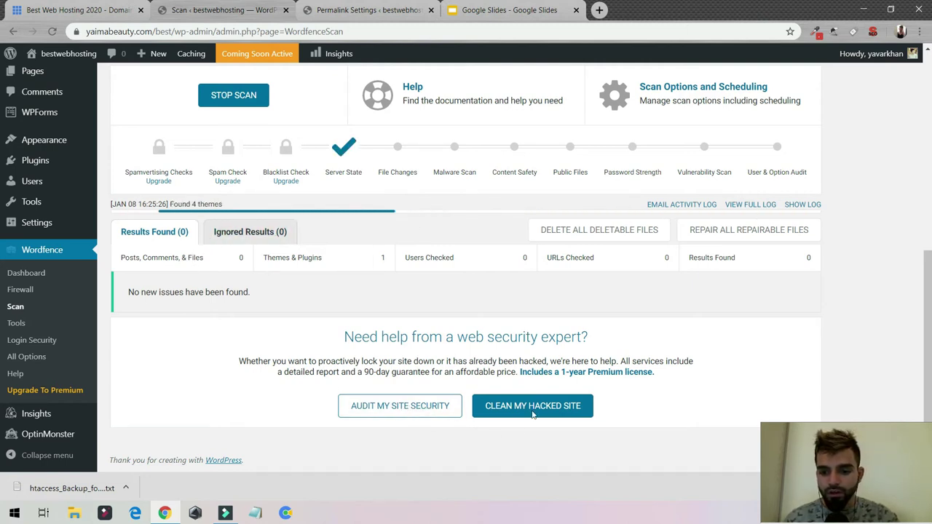
left_click_drag(339, 338, 590, 339)
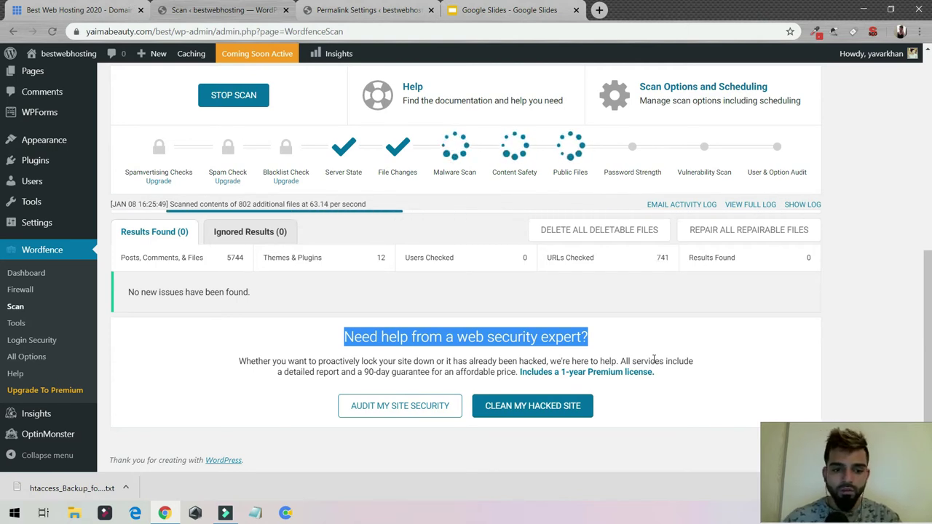
middle_click(16, 322)
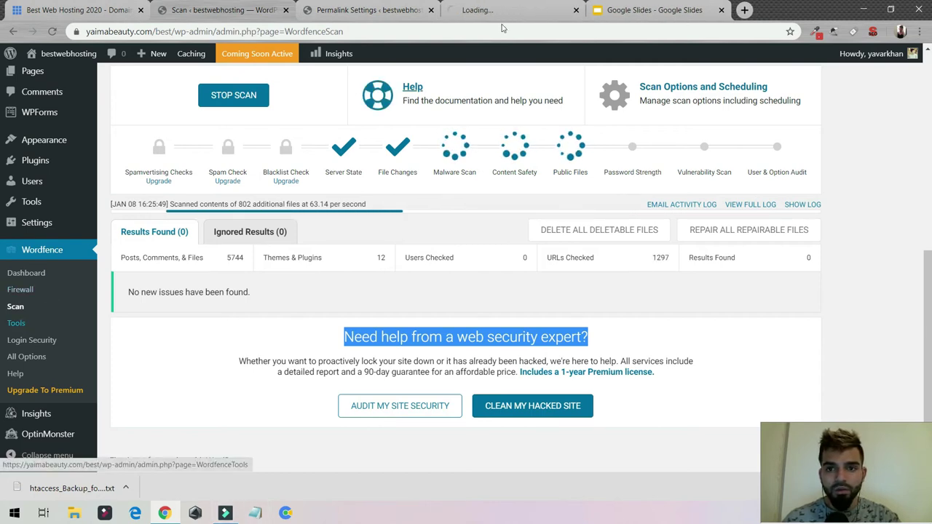
- Review the Live Traffic page, then check the completed scan: 5744 files, no new issues
left_click(538, 5)
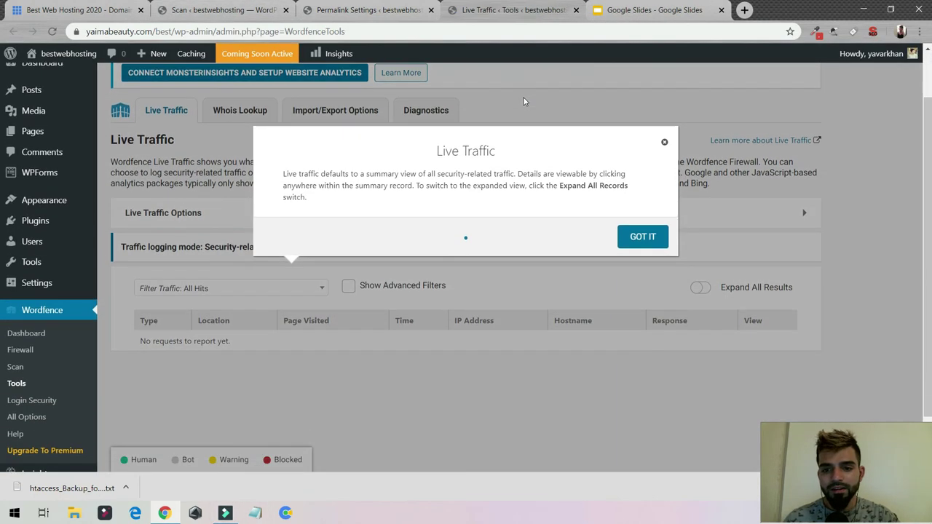
left_click(664, 120)
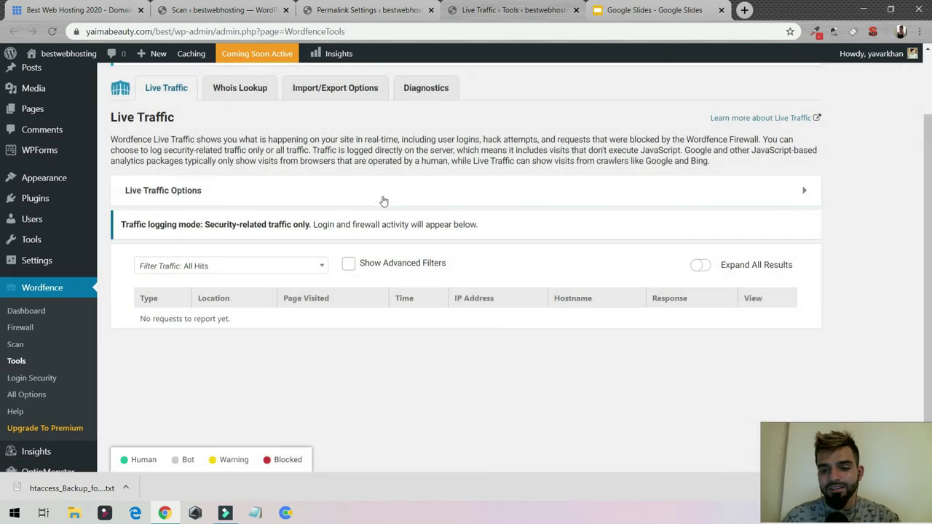
scroll(364, 200, "up", 1)
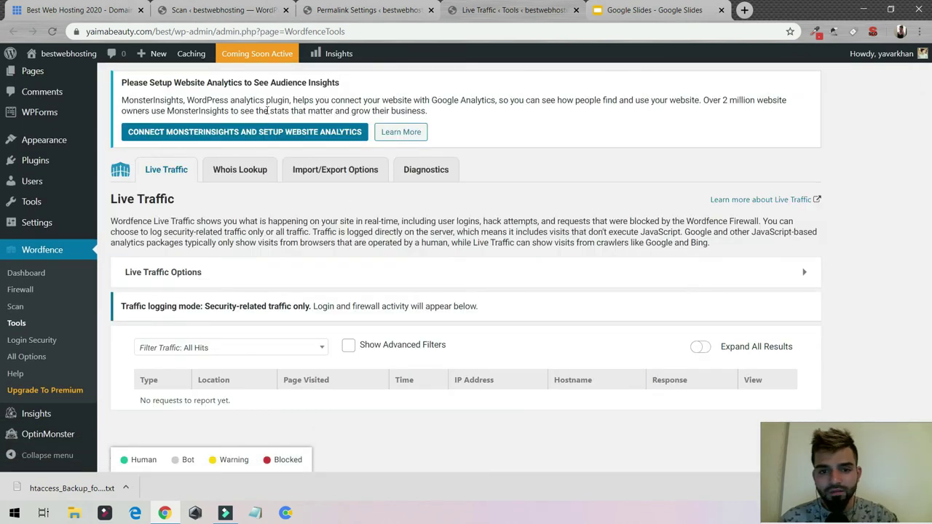
left_click(400, 7)
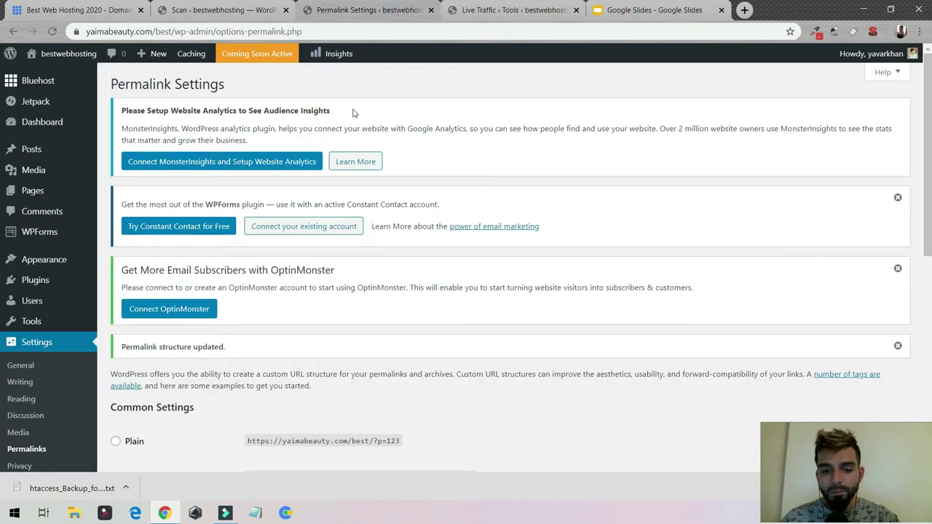
left_click(501, 7)
left_click(219, 9)
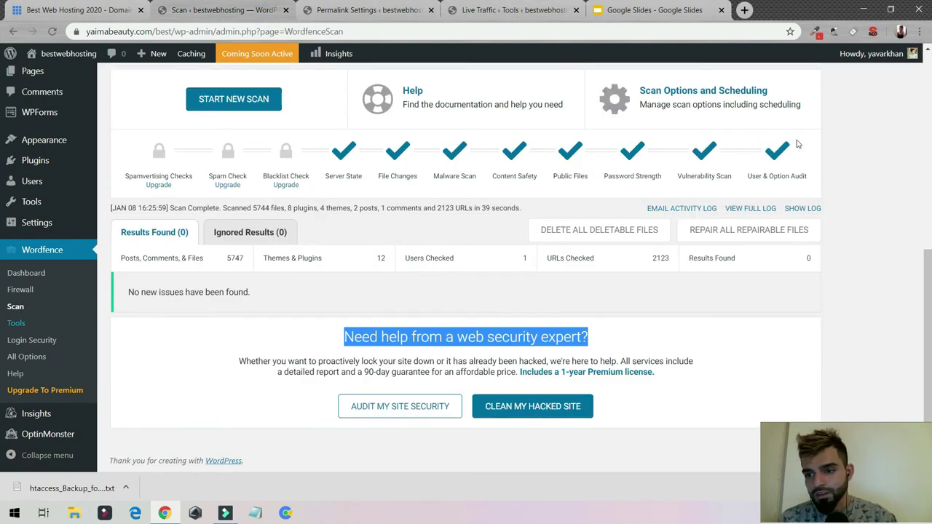
- Look over Wordfence Login Security's two-factor setup after dismissing its intro popup, then go to All Options
left_click(40, 340)
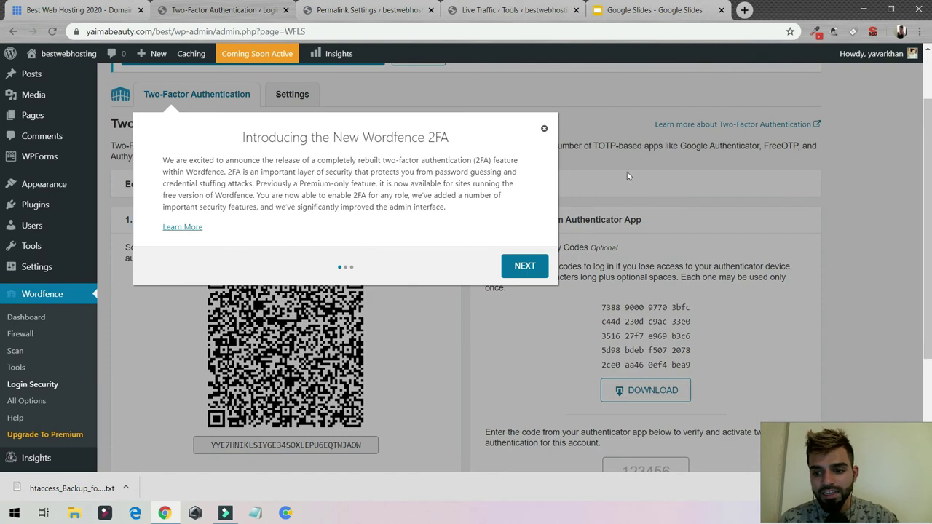
left_click(546, 130)
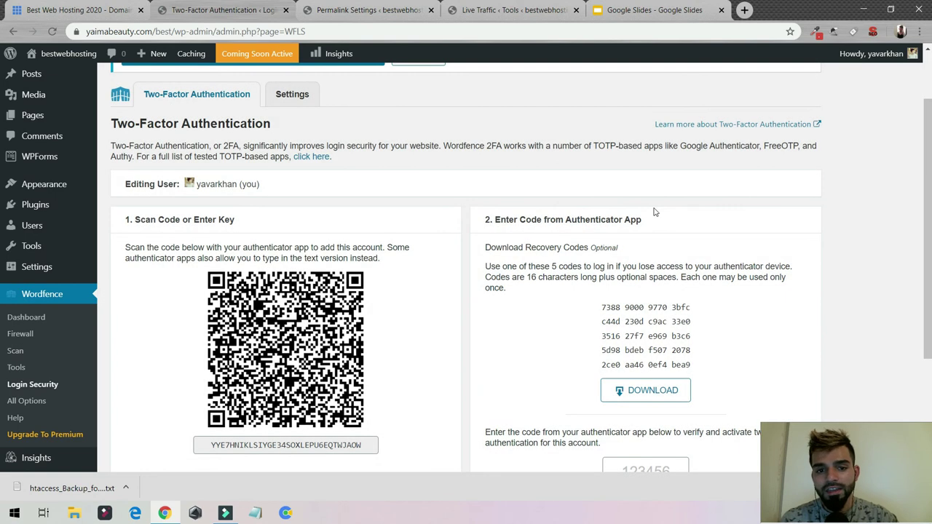
scroll(654, 210, "down", 1)
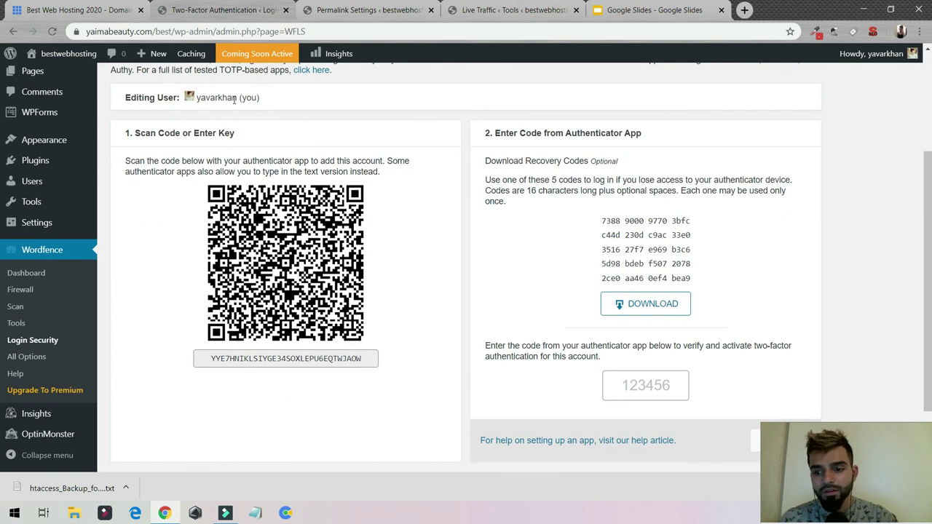
scroll(554, 318, "down", 1)
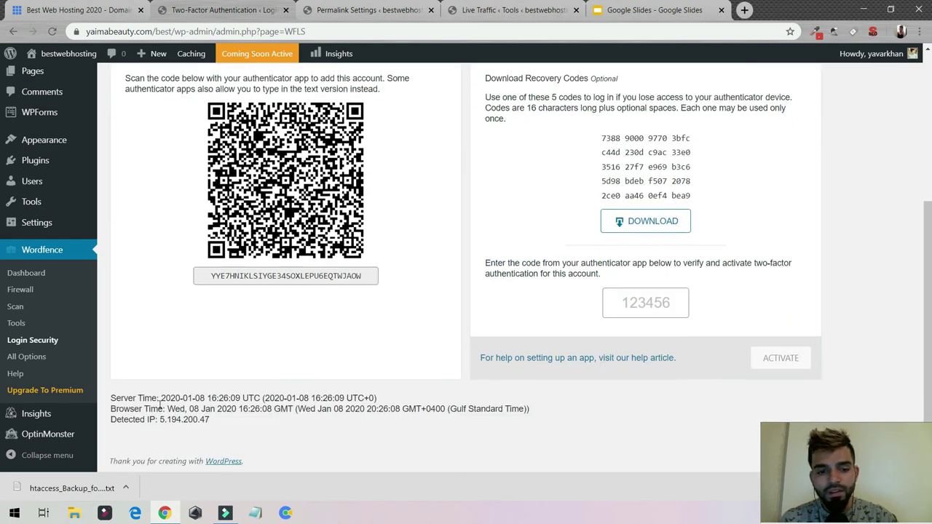
left_click(29, 364)
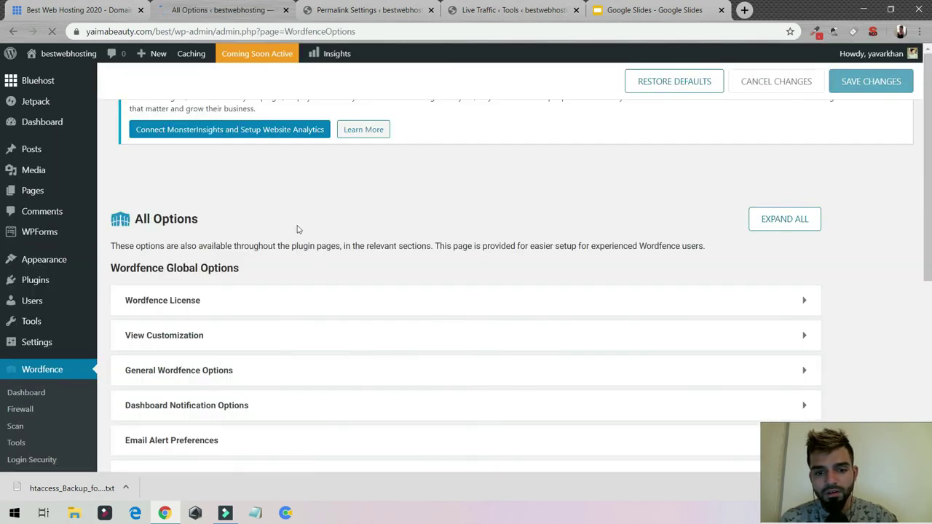
- Skim the firewall, blocking and scan option groups, then load the presenter's website in a new tab
scroll(264, 311, "down", 2)
scroll(264, 312, "down", 3)
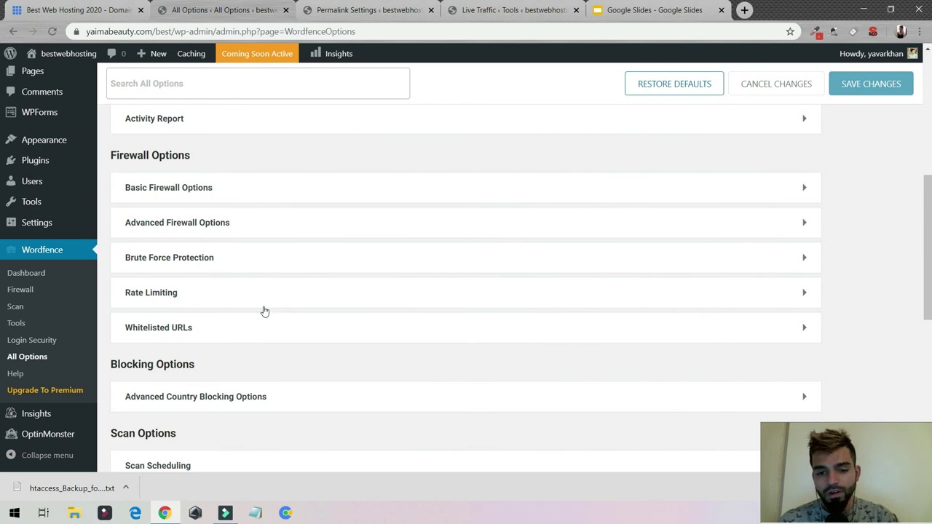
left_click(744, 11)
type("yavar")
key("Return")
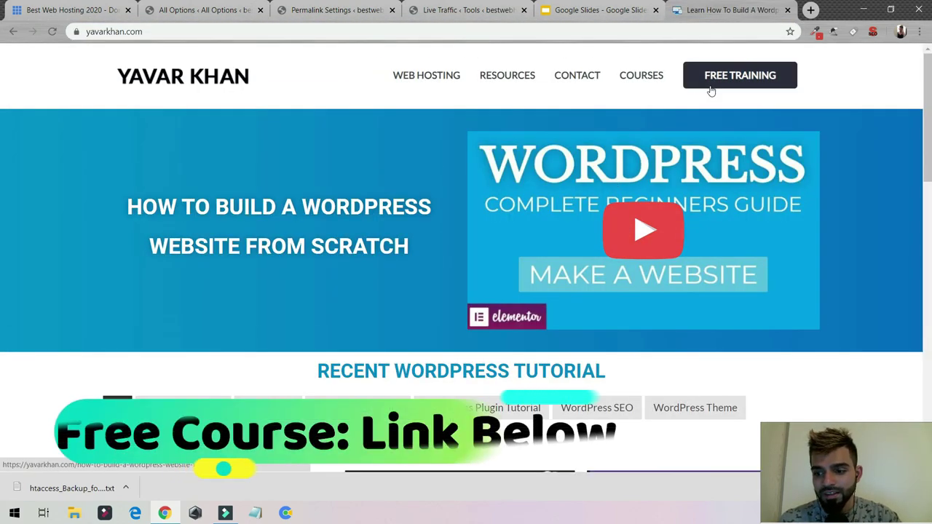
- Open the FREE TRAINING crash course page, highlight its main heading, and scroll to the student testimonials
left_click(746, 93)
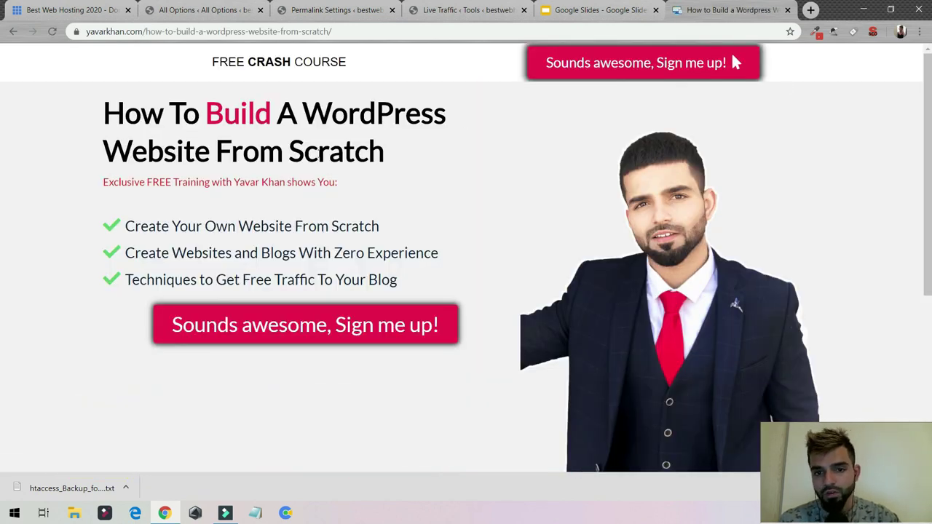
left_click_drag(189, 110, 377, 158)
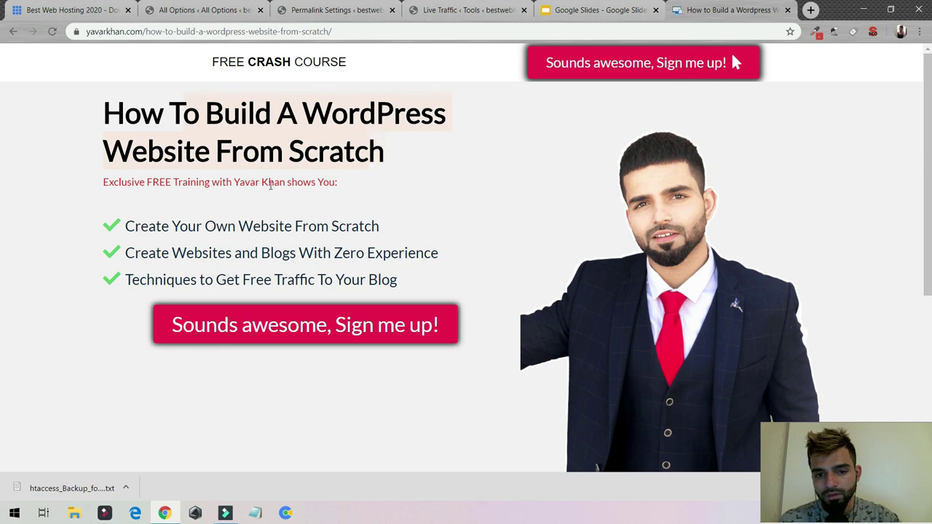
scroll(237, 222, "down", 4)
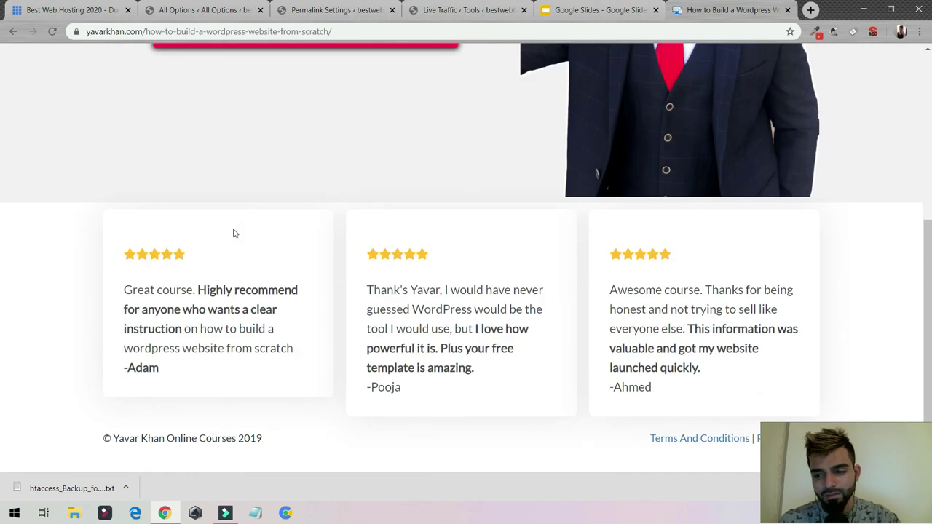